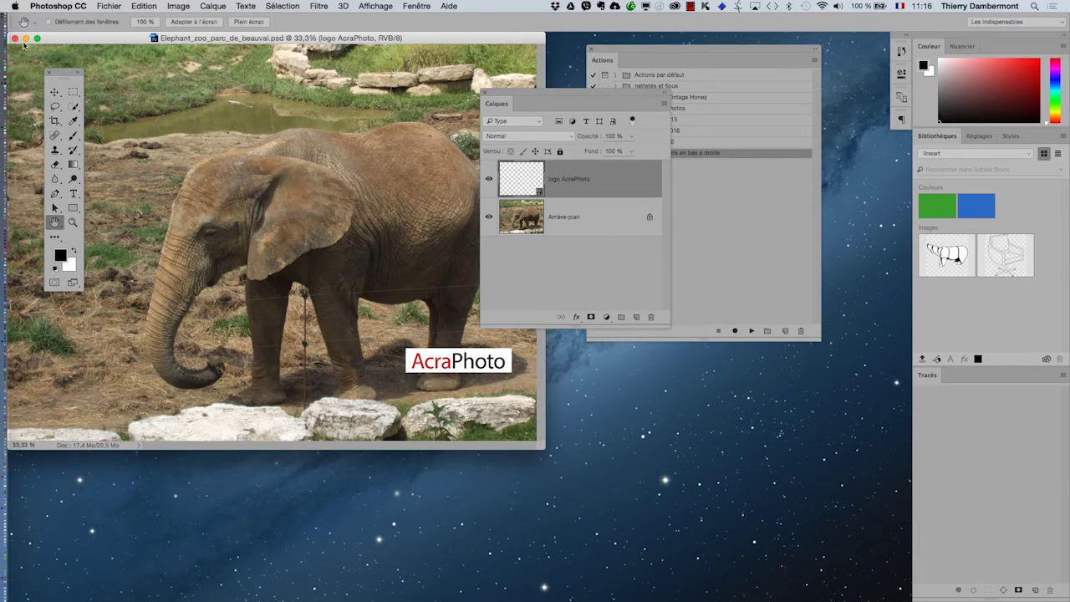
Step: Close the elephant image carrying the logo and open Elephant_zoo_parc_de_beauval.psd from the images elephants folder
click(14, 38)
click(108, 6)
click(117, 31)
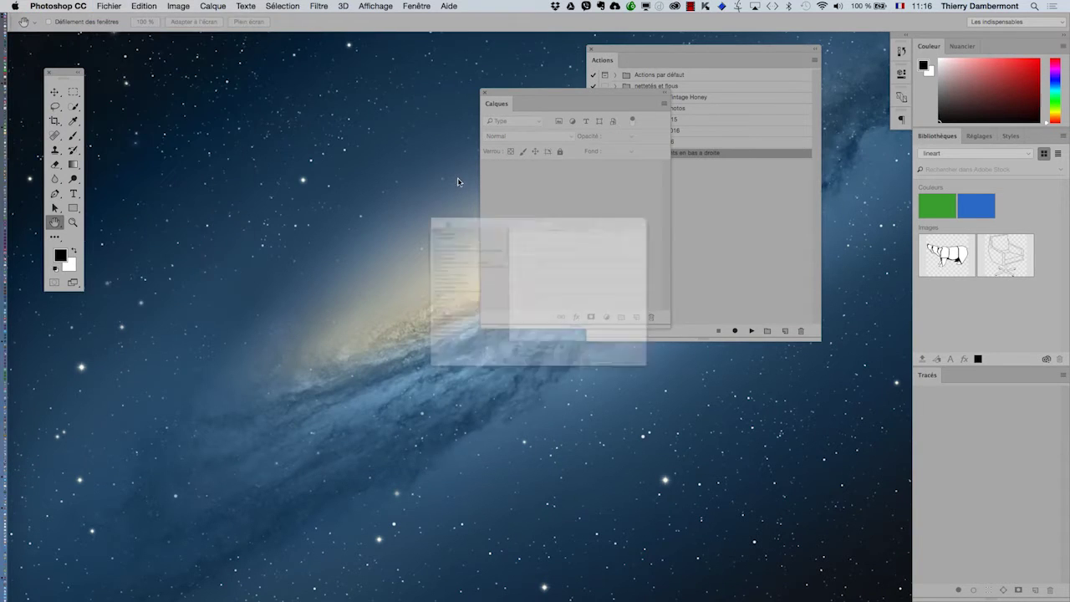
click(542, 52)
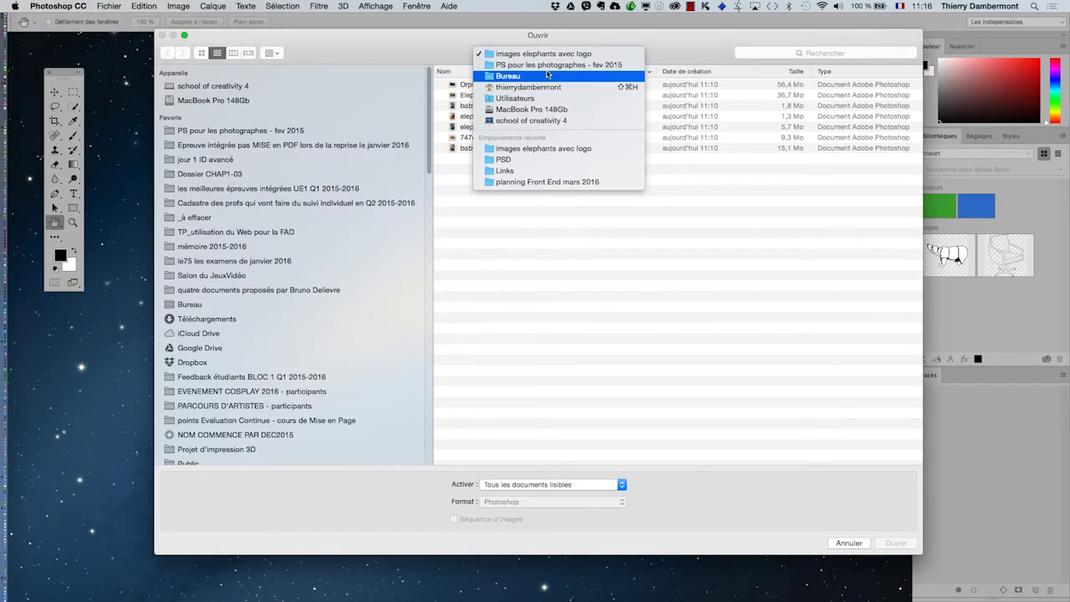
click(540, 67)
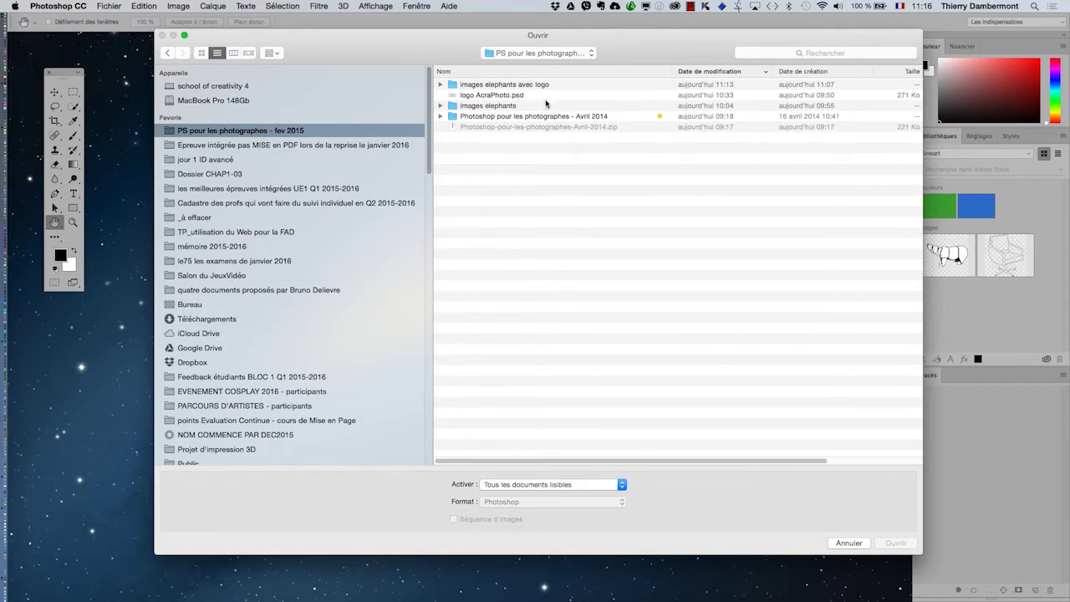
double_click(532, 105)
double_click(506, 107)
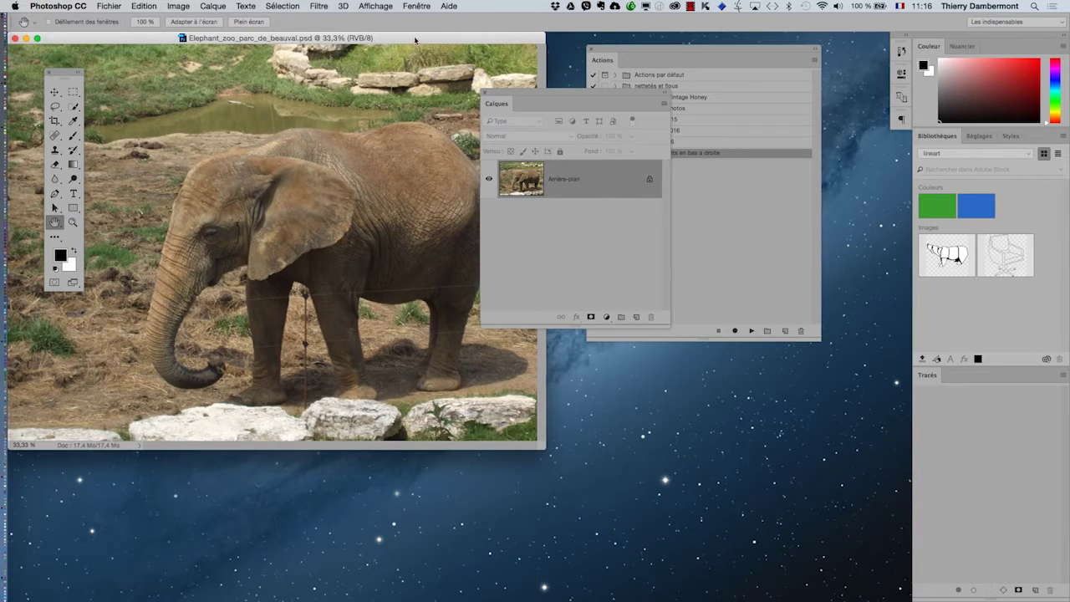
Step: Switch the image to full-screen display, reposition it in the view and shorten the Actions panel
key(f)
drag(320, 181, 298, 176)
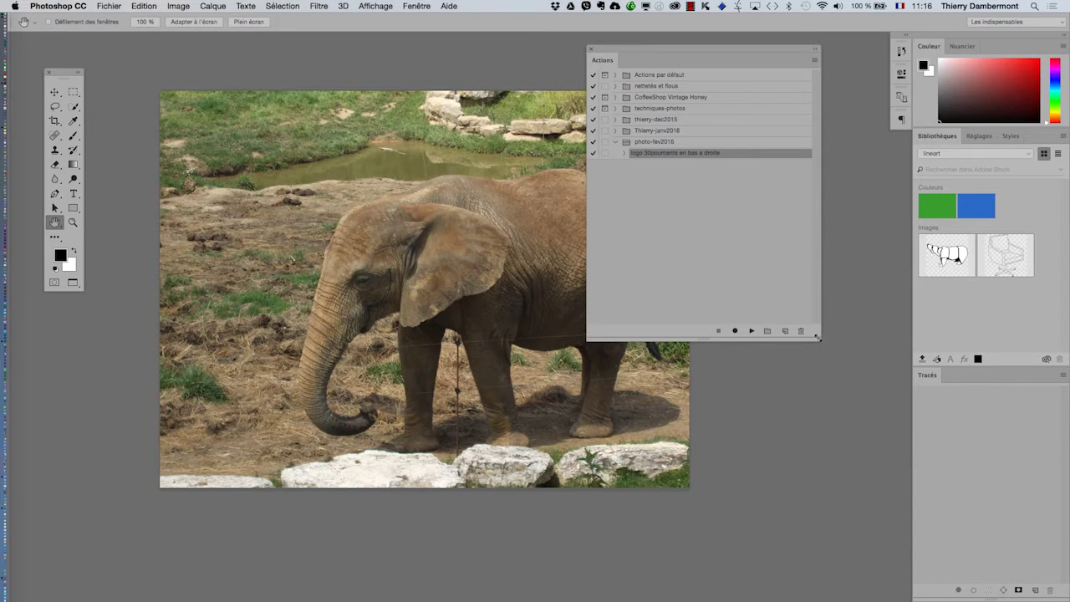
drag(818, 338, 812, 250)
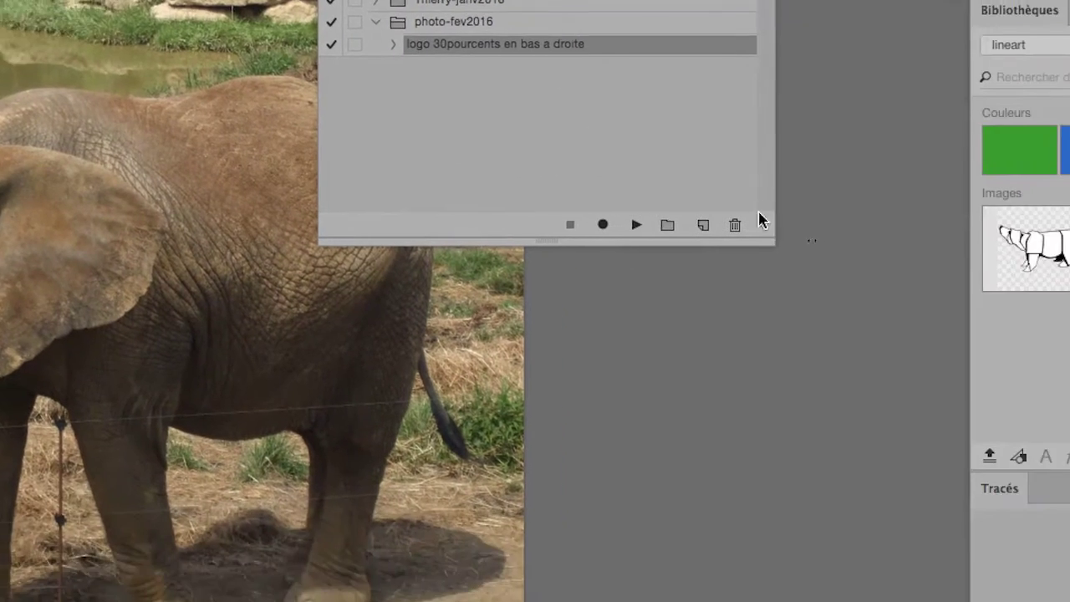
drag(761, 222, 763, 328)
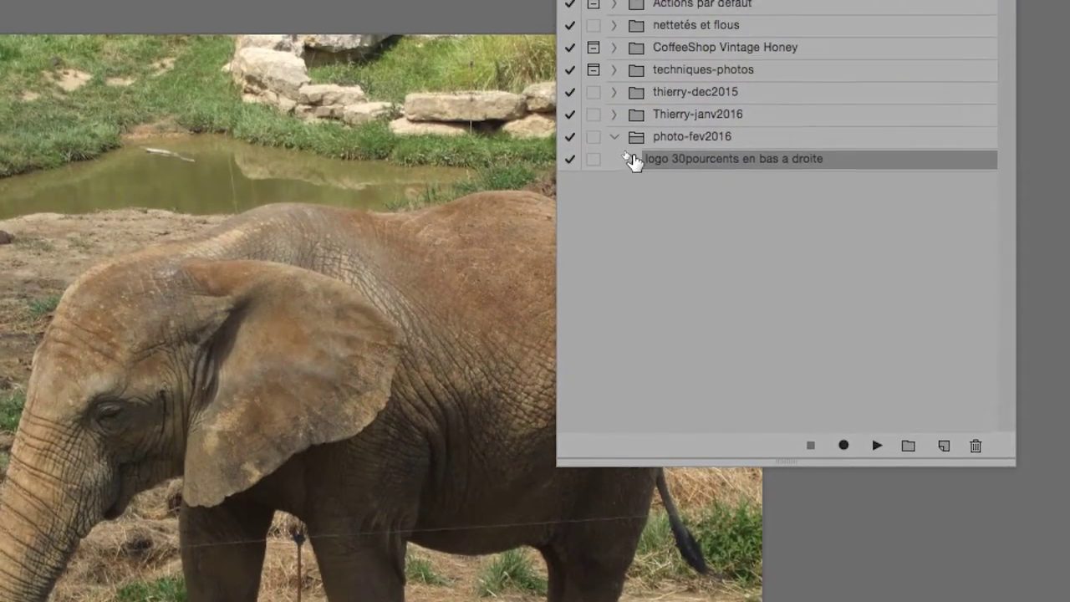
Step: Expand the action "logo 30pourcents en bas a droite" and delete its Définir Sélection step
click(610, 120)
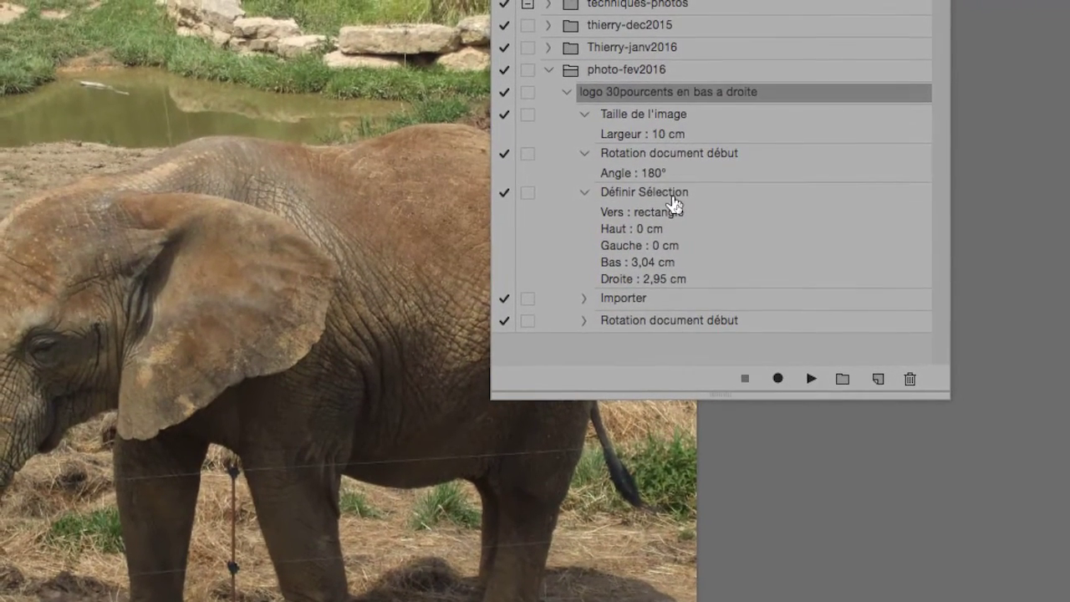
click(623, 179)
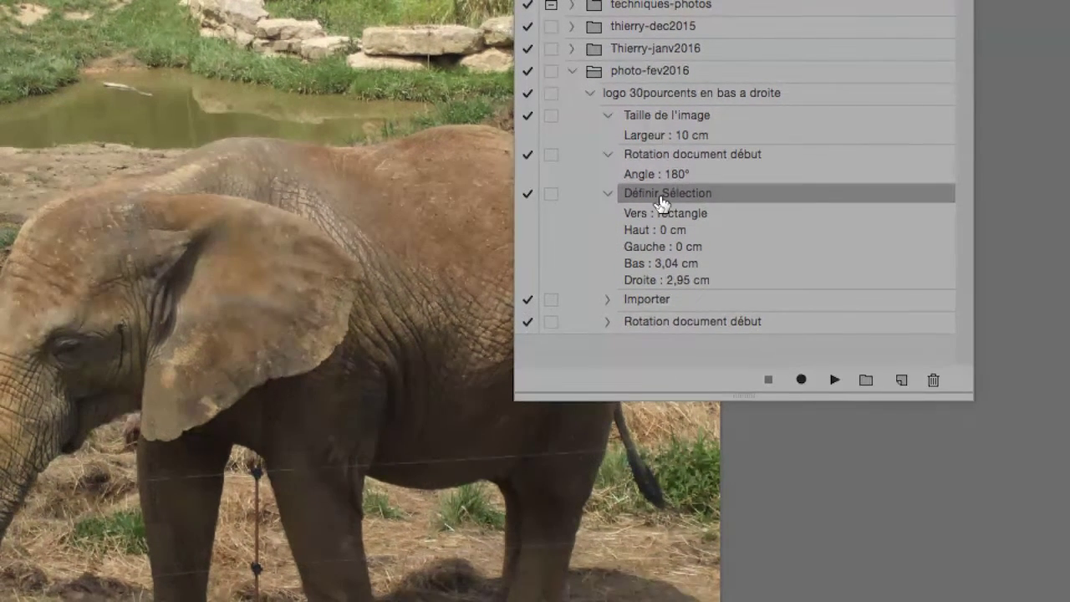
drag(664, 198, 886, 293)
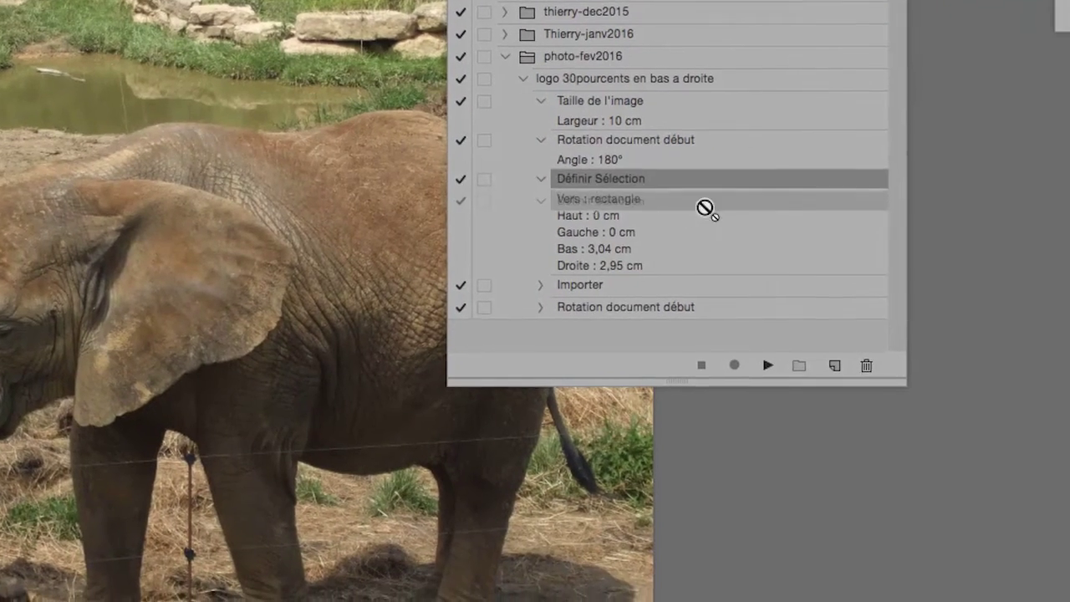
drag(743, 230, 790, 319)
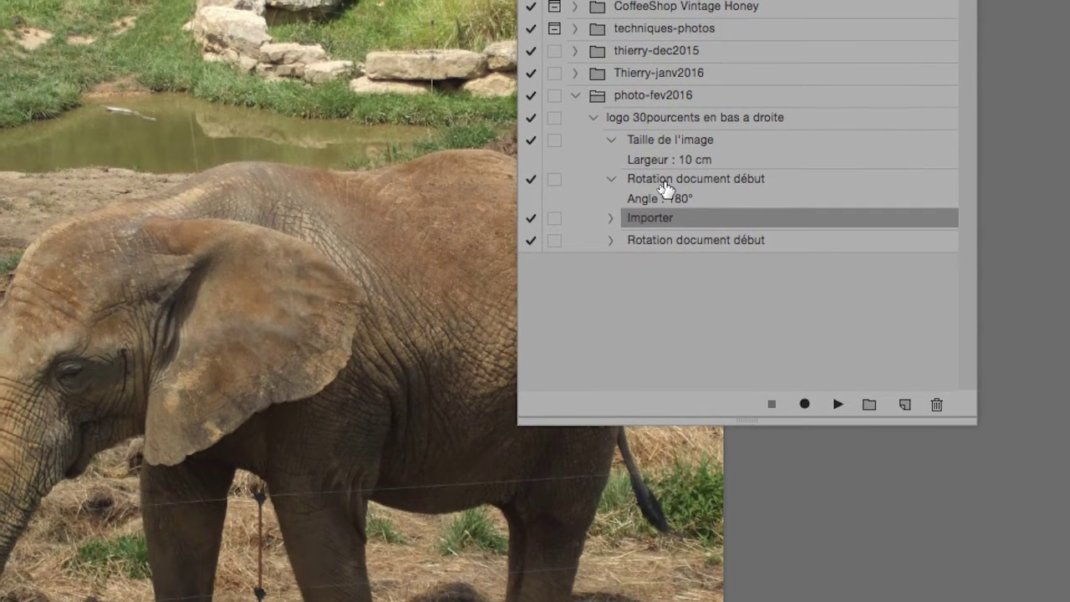
Step: Try to record a rectangular selection from the image's upper-left corner after the action's first Rotation document début step
click(667, 184)
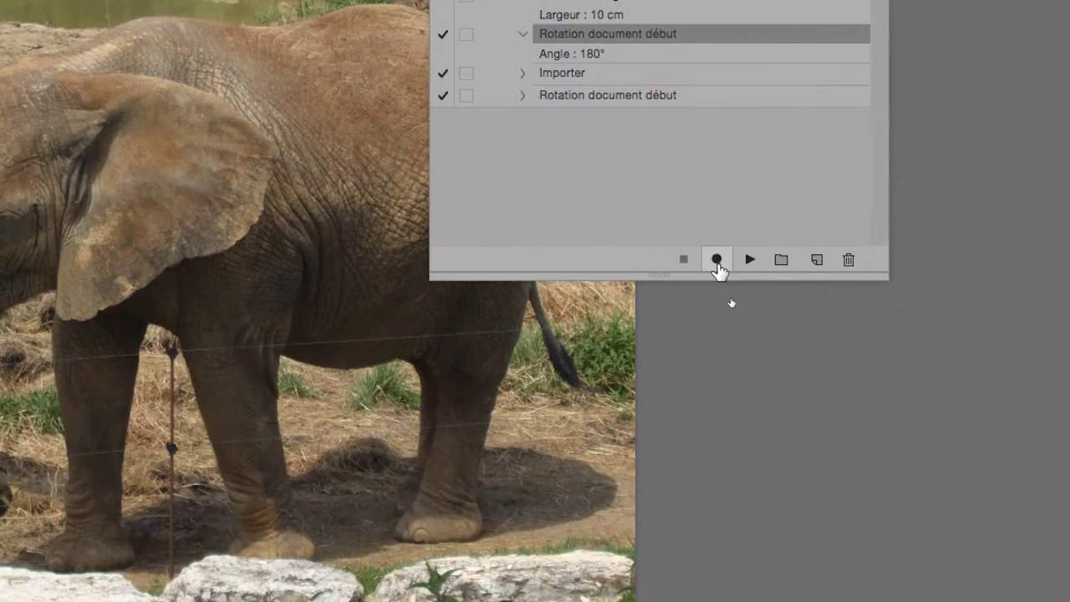
click(717, 261)
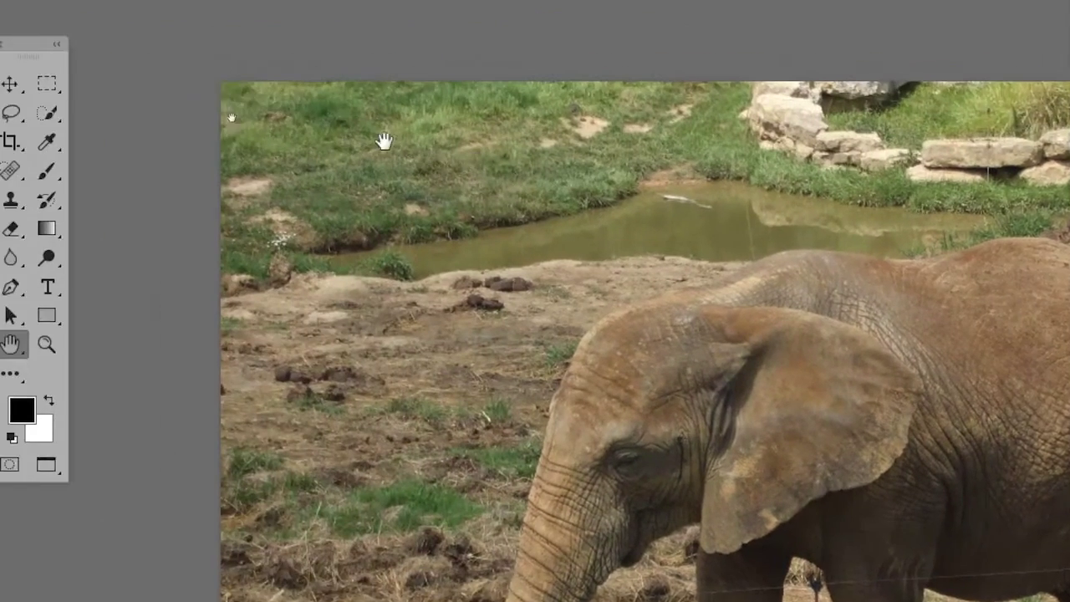
click(47, 84)
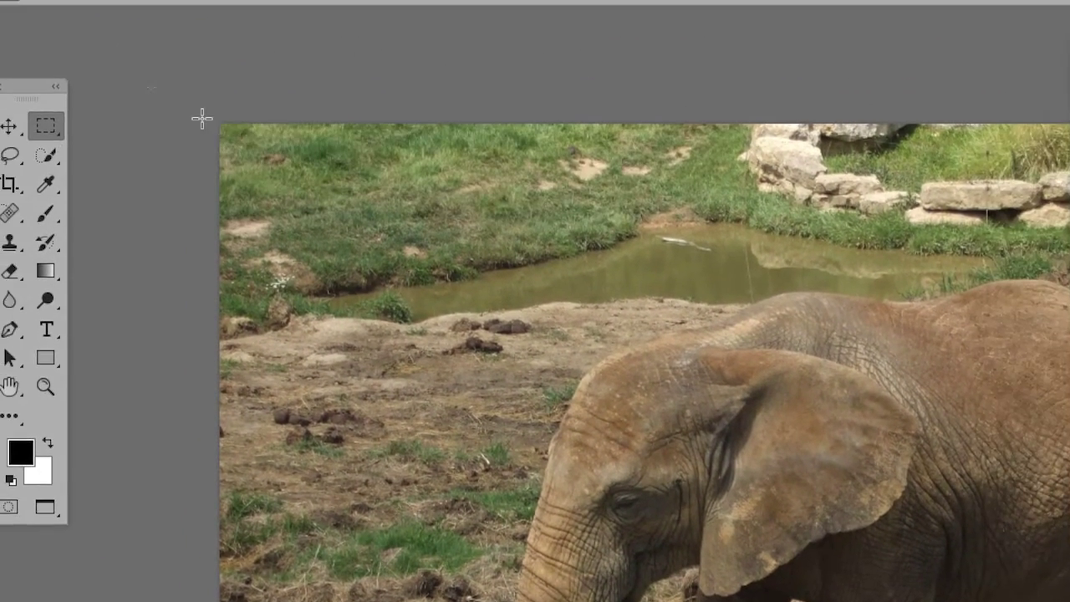
drag(320, 114, 386, 130)
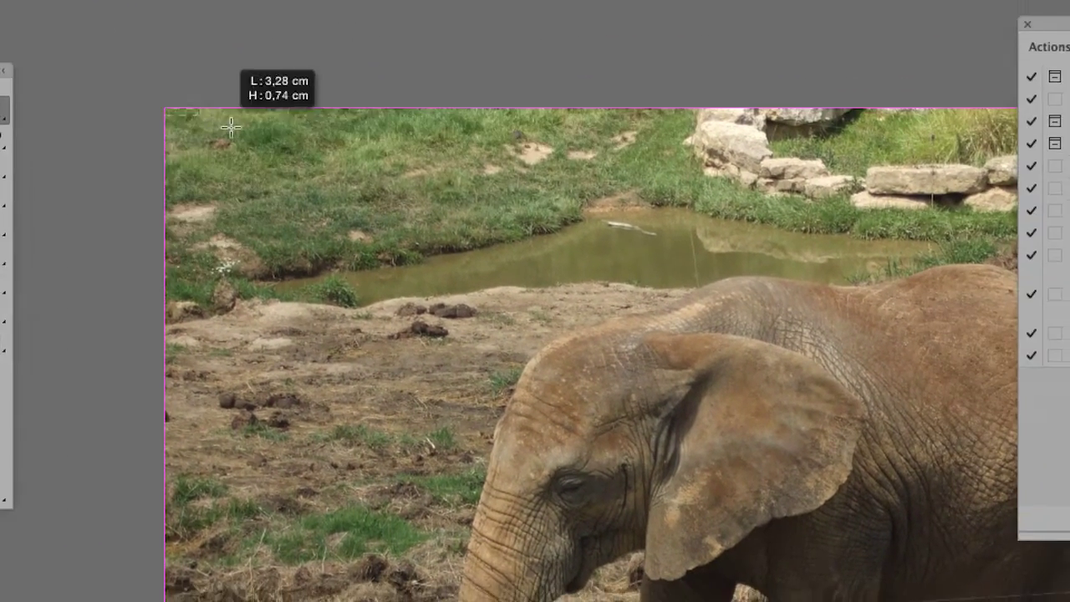
drag(231, 126, 326, 184)
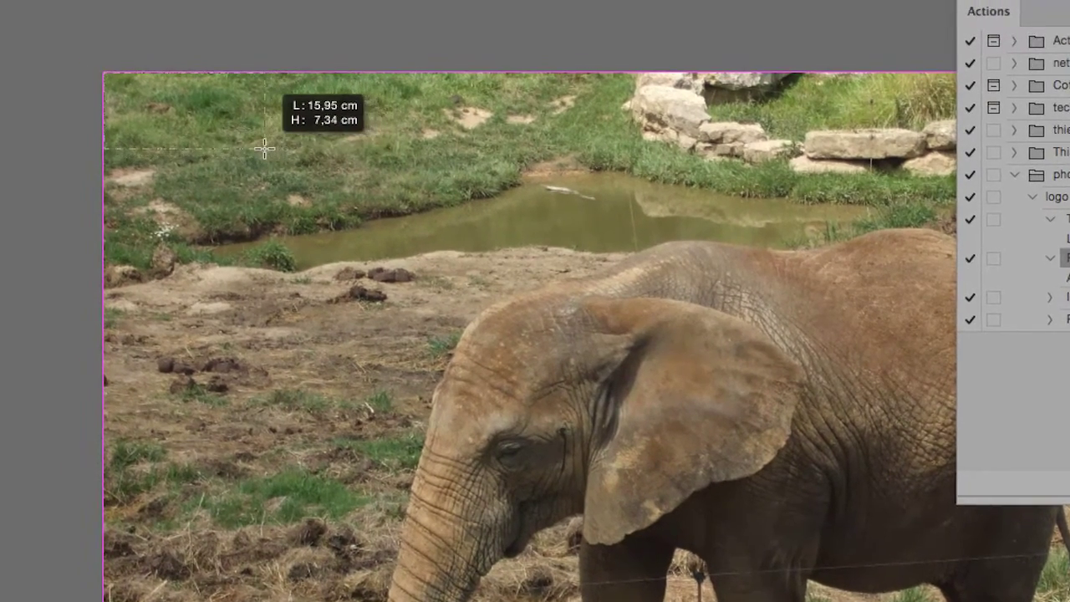
drag(265, 149, 246, 147)
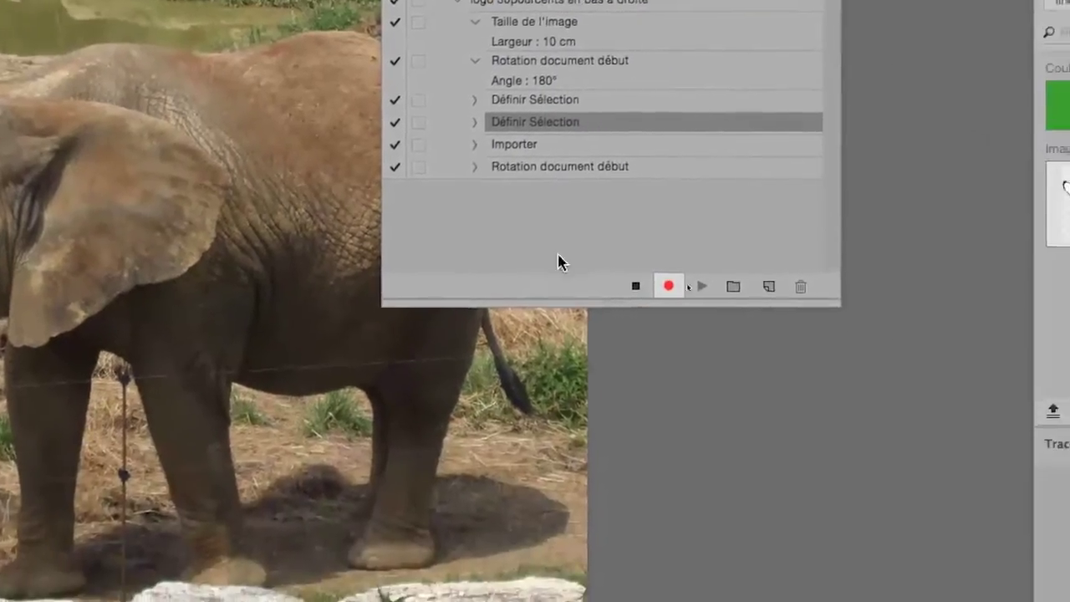
click(636, 286)
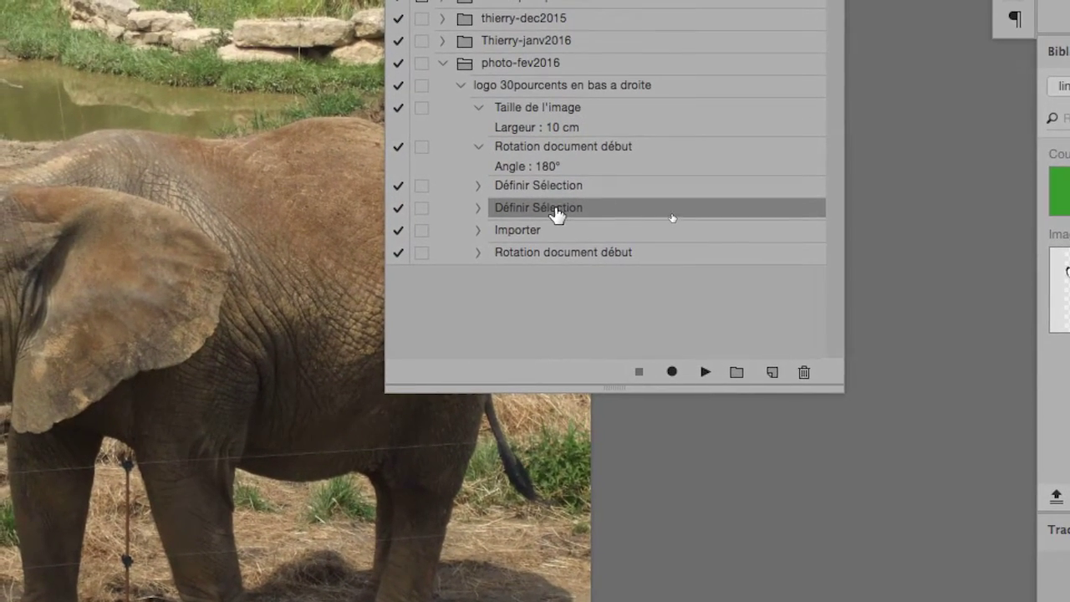
Step: Delete the two newly recorded Définir Sélection steps from the action
drag(542, 154, 790, 318)
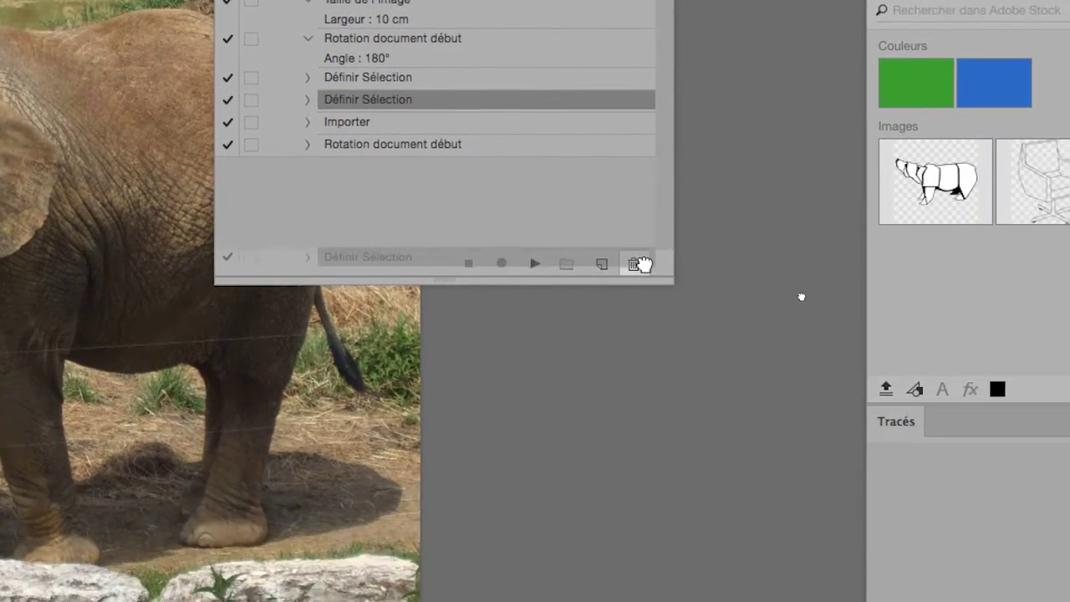
drag(640, 265, 659, 291)
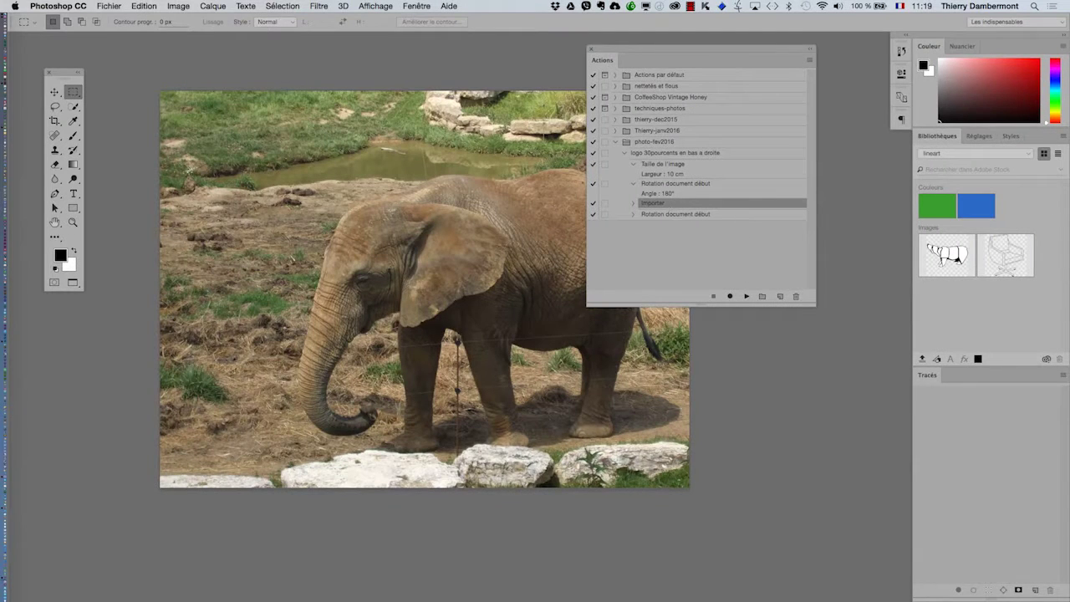
Step: Set the image width to 10 cm with resampling turned off
click(180, 7)
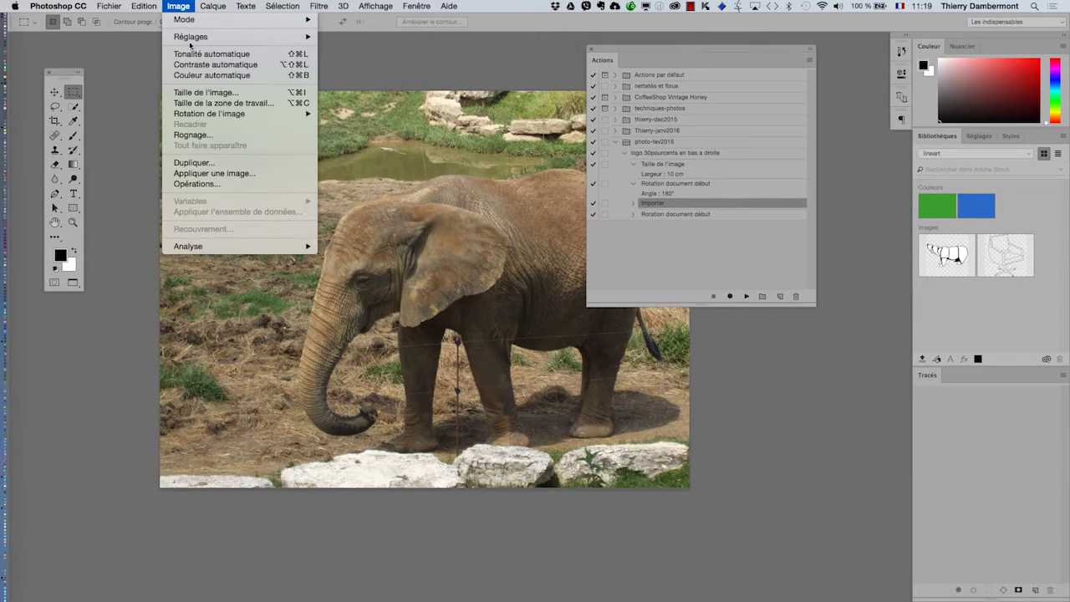
click(204, 93)
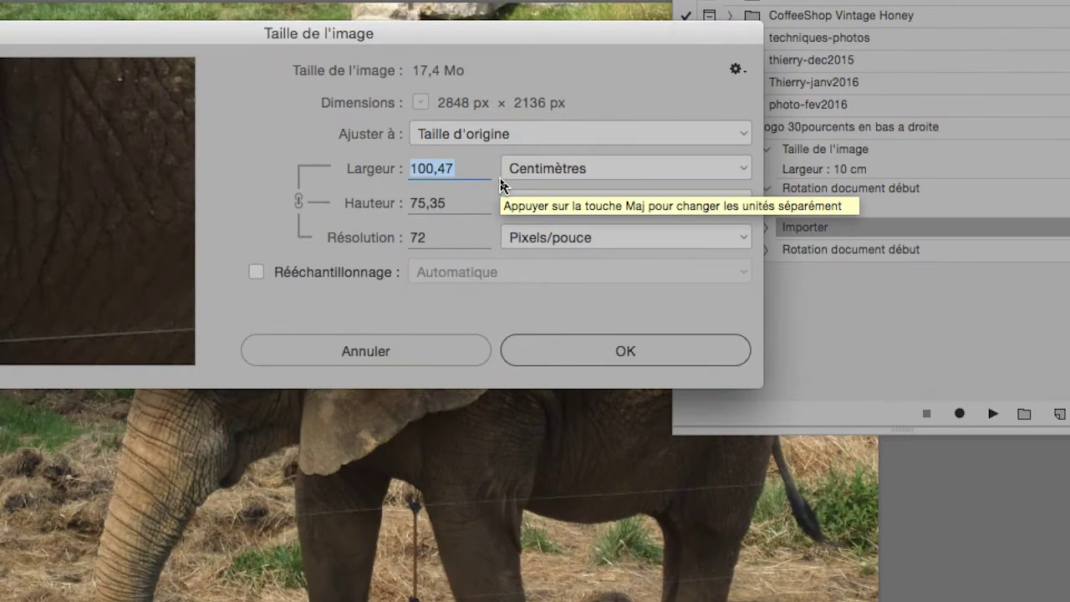
text(10)
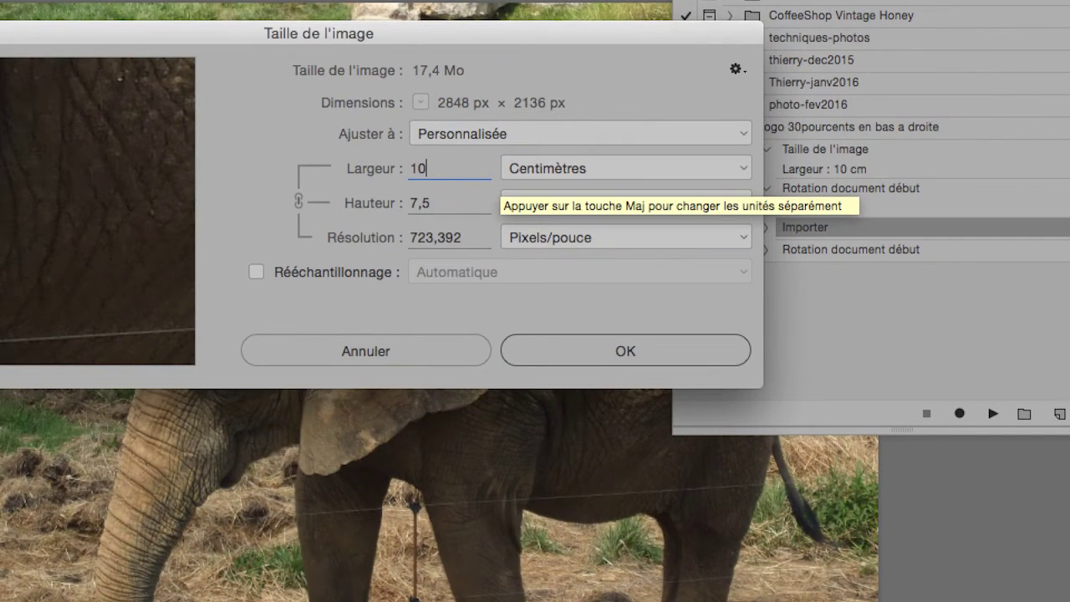
key(alt)
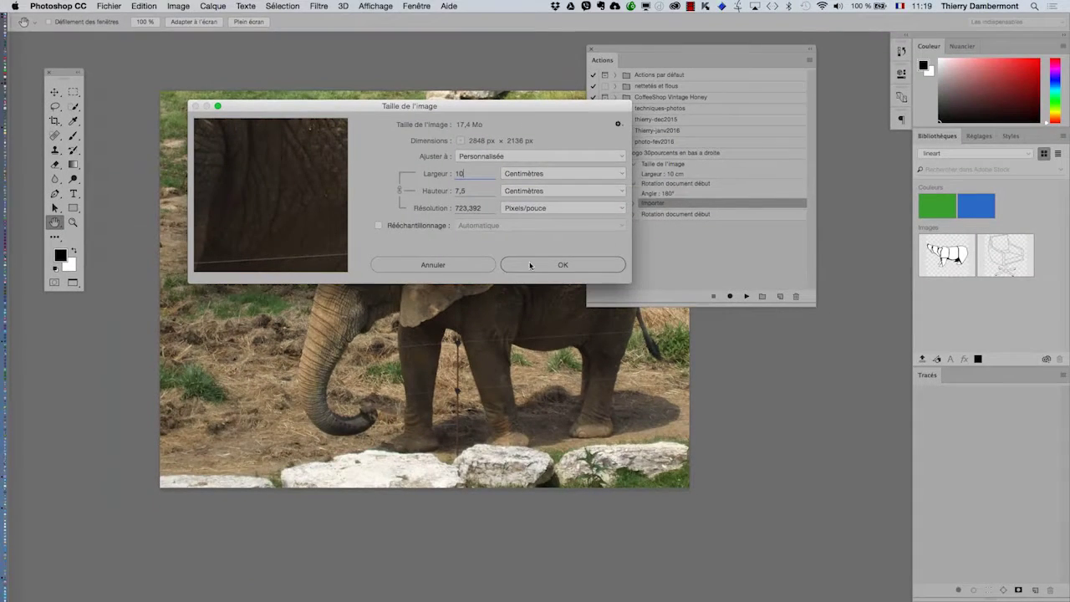
click(533, 268)
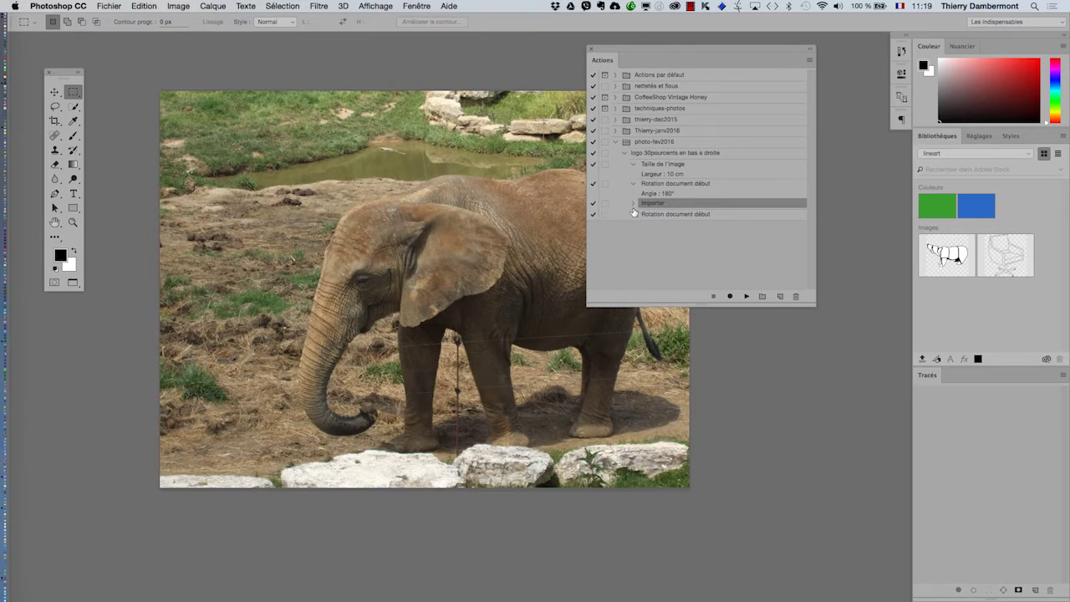
Step: Check the document's width and resolution in the image size settings
click(189, 5)
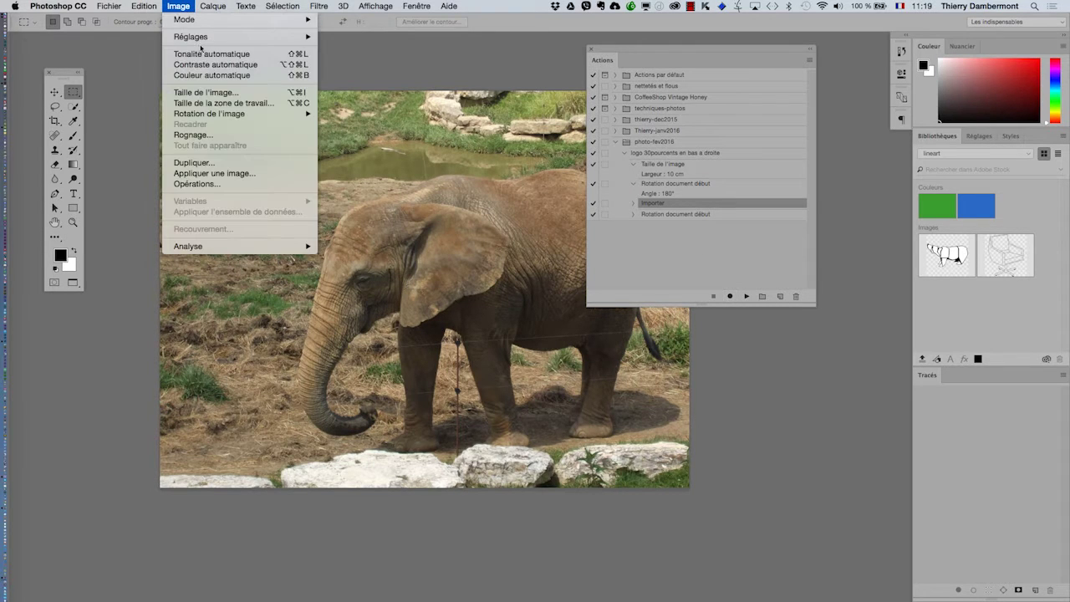
click(212, 96)
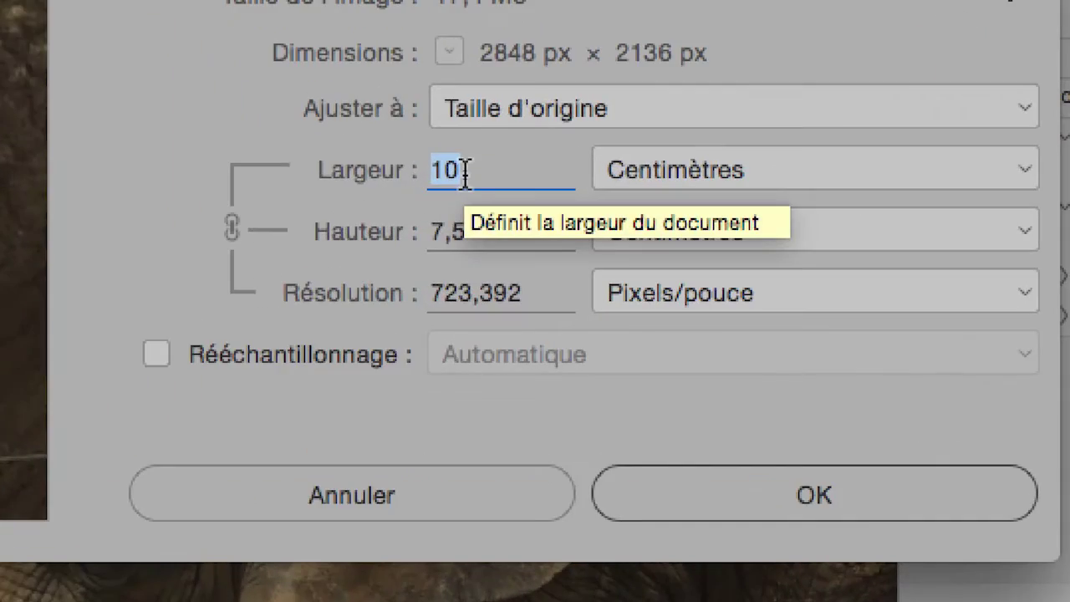
key(alt)
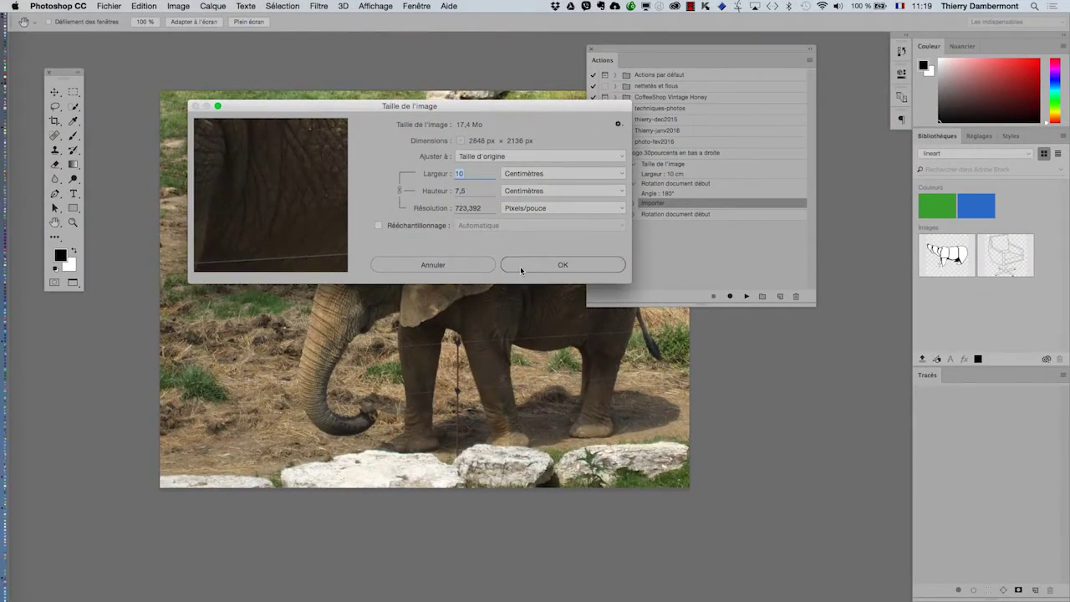
click(694, 416)
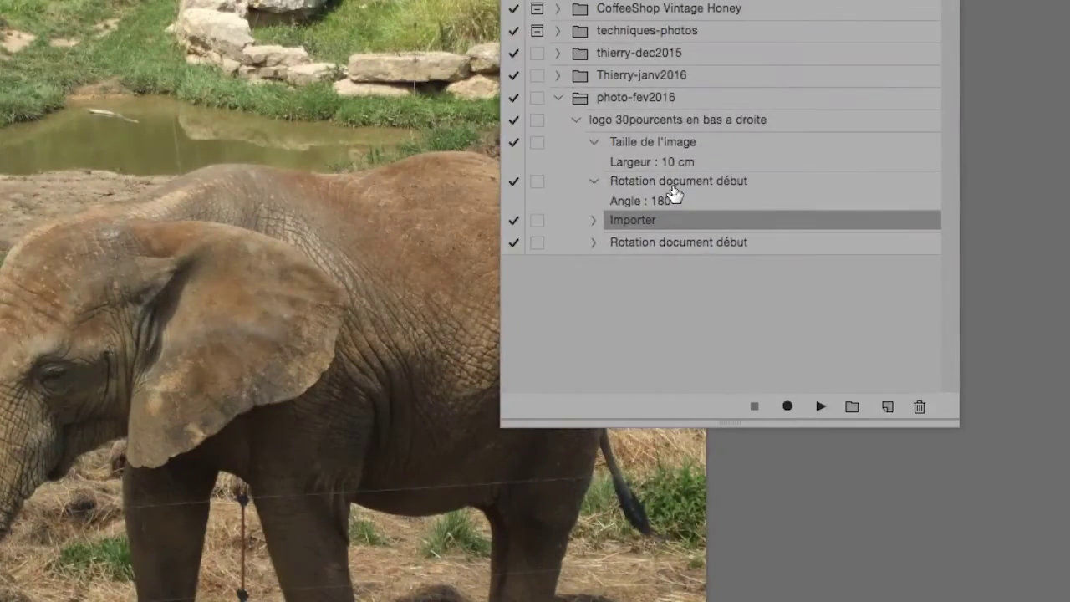
Step: Record a rectangular selection about 3,01 cm wide and 1,26 cm high at the image's upper-left corner, after the action's first rotation step
click(674, 186)
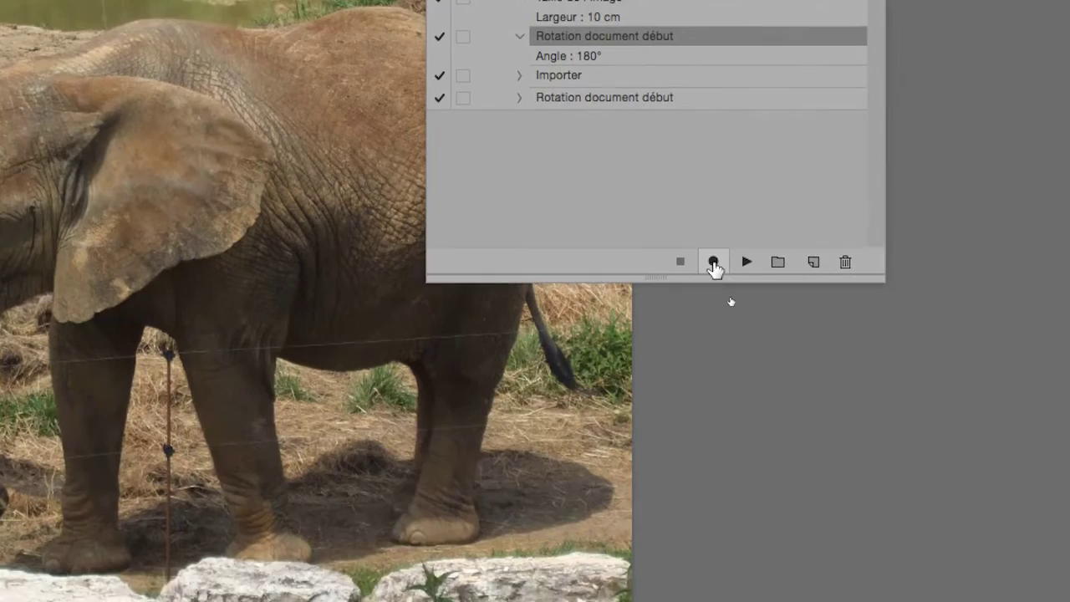
click(759, 406)
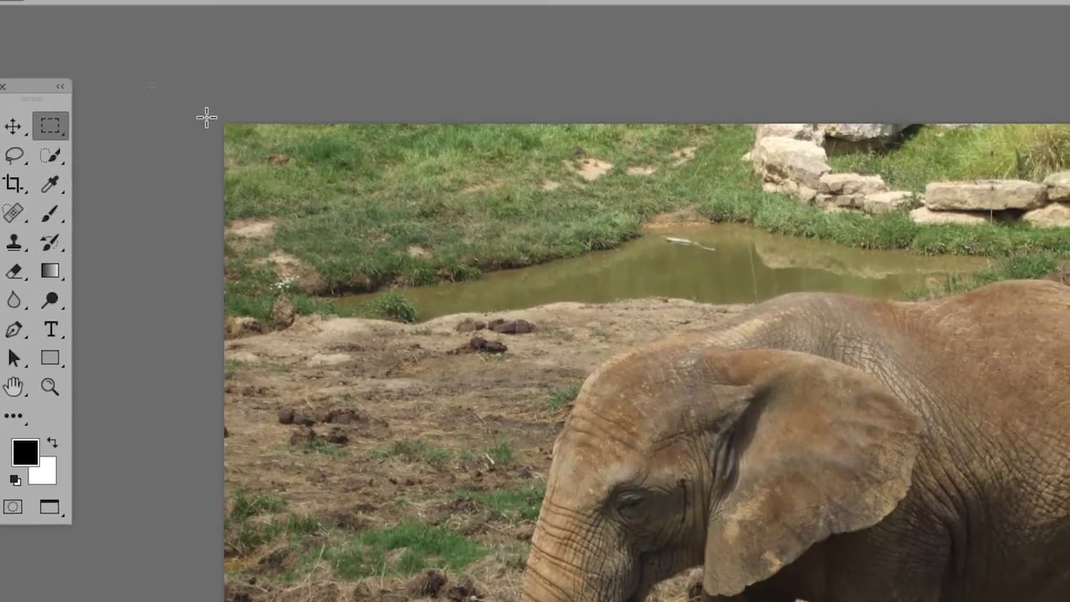
drag(320, 112, 329, 115)
drag(217, 121, 358, 186)
drag(272, 144, 408, 182)
drag(323, 159, 337, 171)
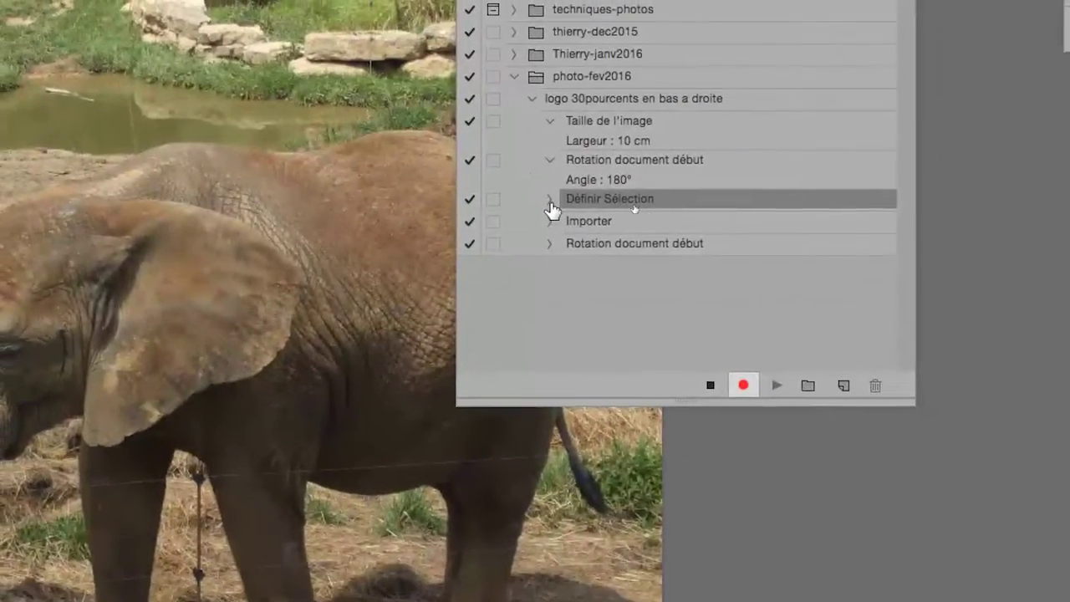
click(551, 201)
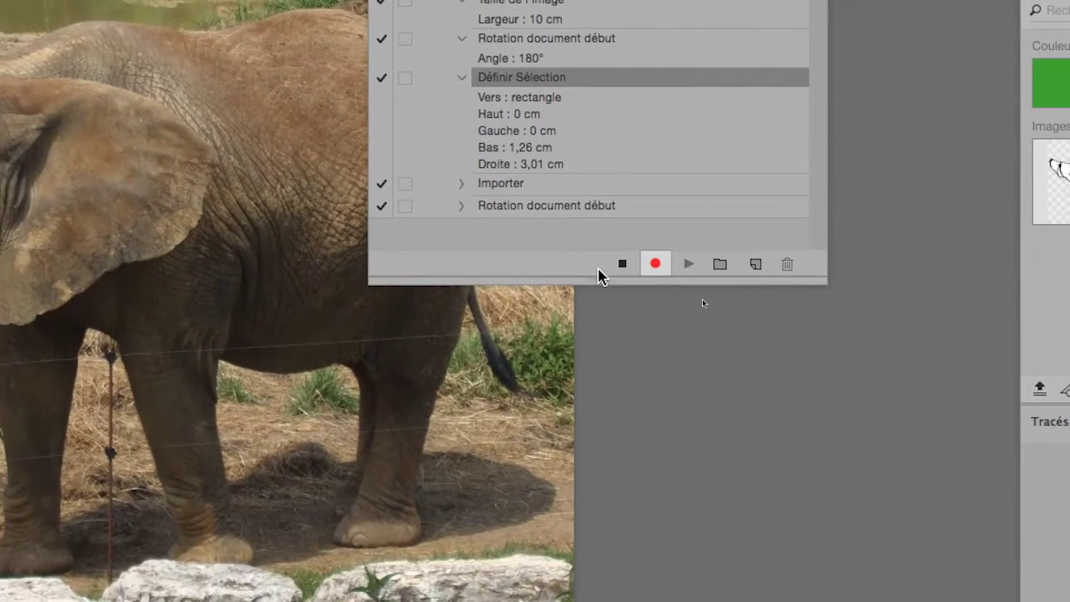
click(623, 263)
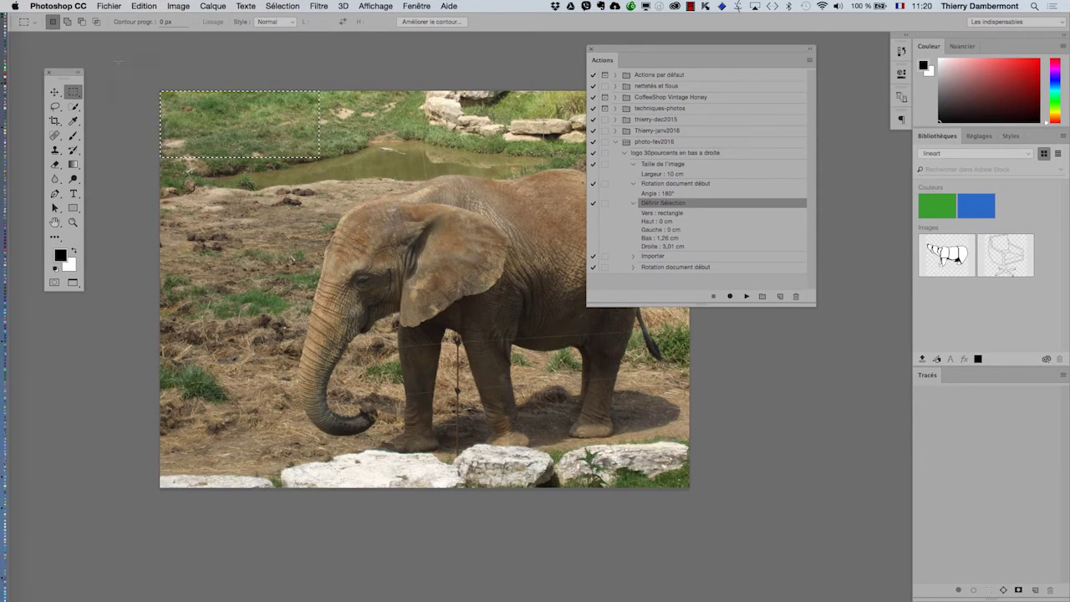
Step: Close the elephant image without saving its changes
key(super+w)
click(476, 216)
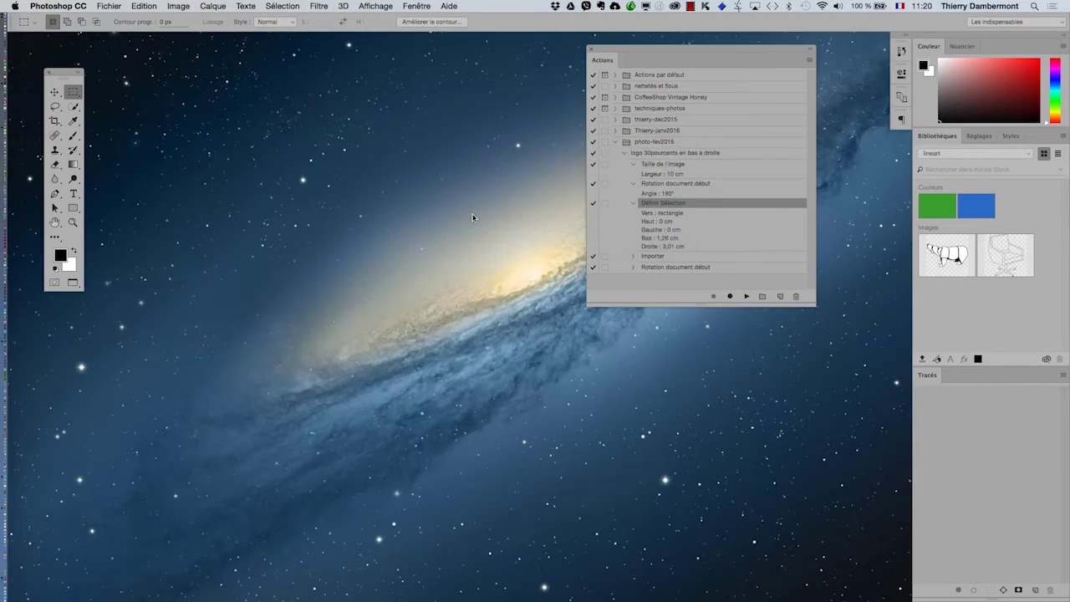
click(120, 4)
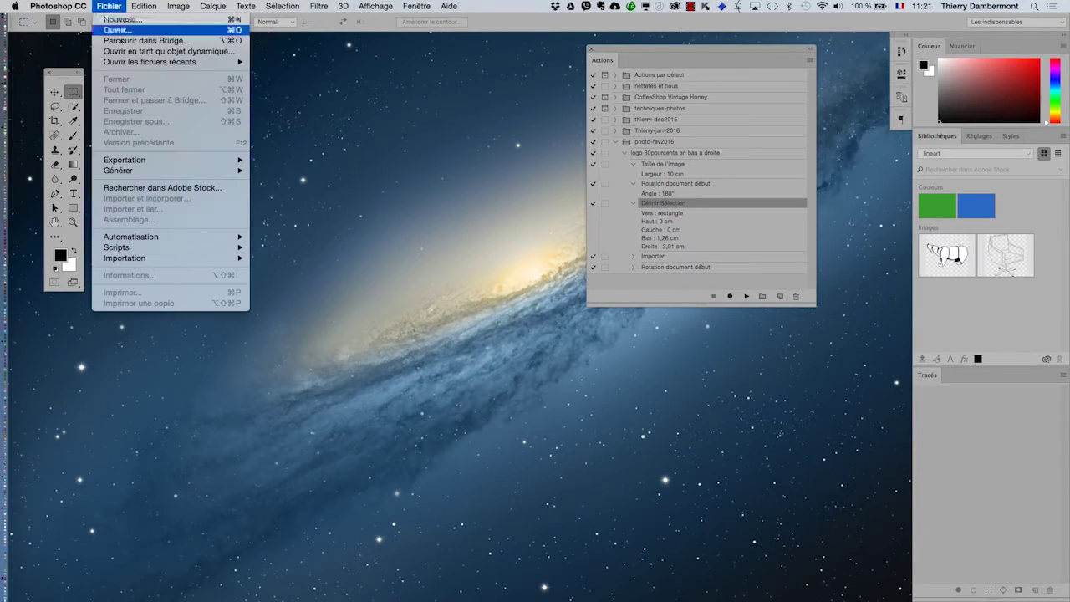
mouse_move(135, 240)
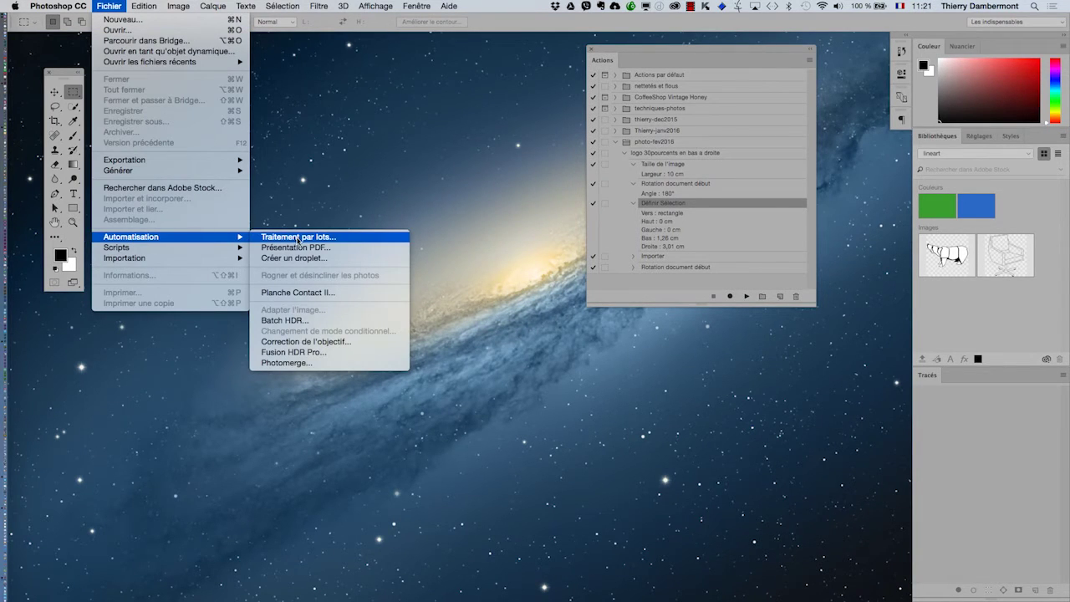
click(642, 284)
Step: Select the action "logo 30pourcents en bas a droite" in the photo-fev2016 set and open batch processing for it
drag(632, 54, 394, 79)
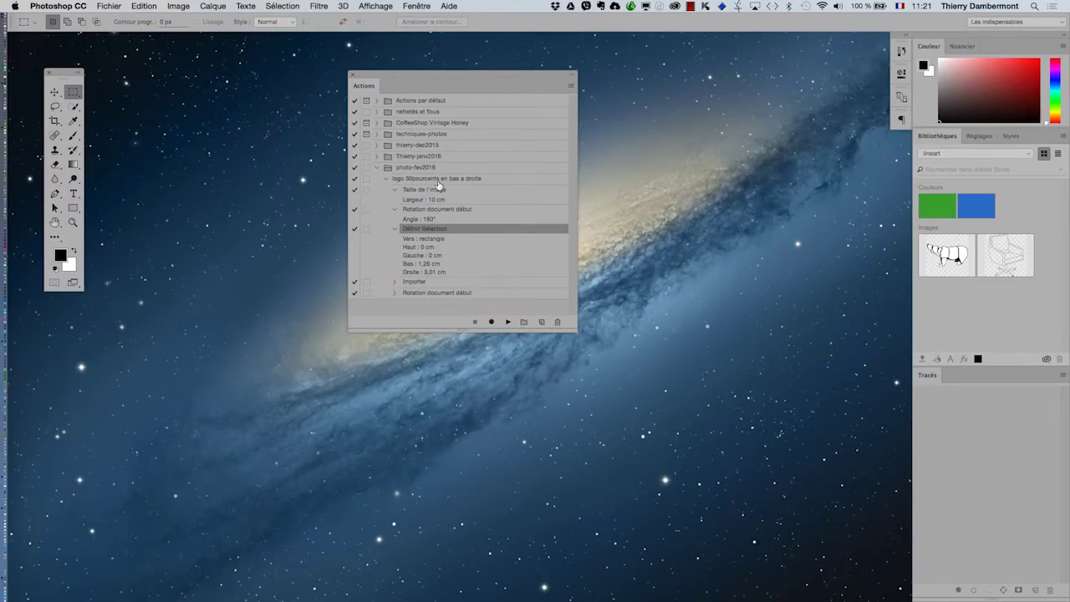
click(438, 181)
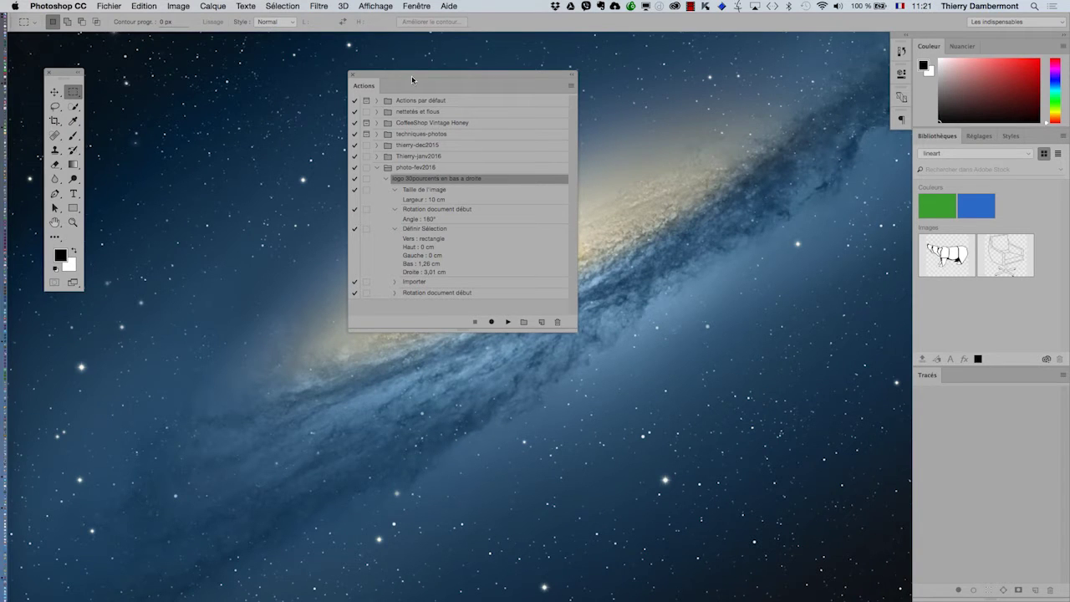
drag(412, 80, 697, 61)
click(108, 6)
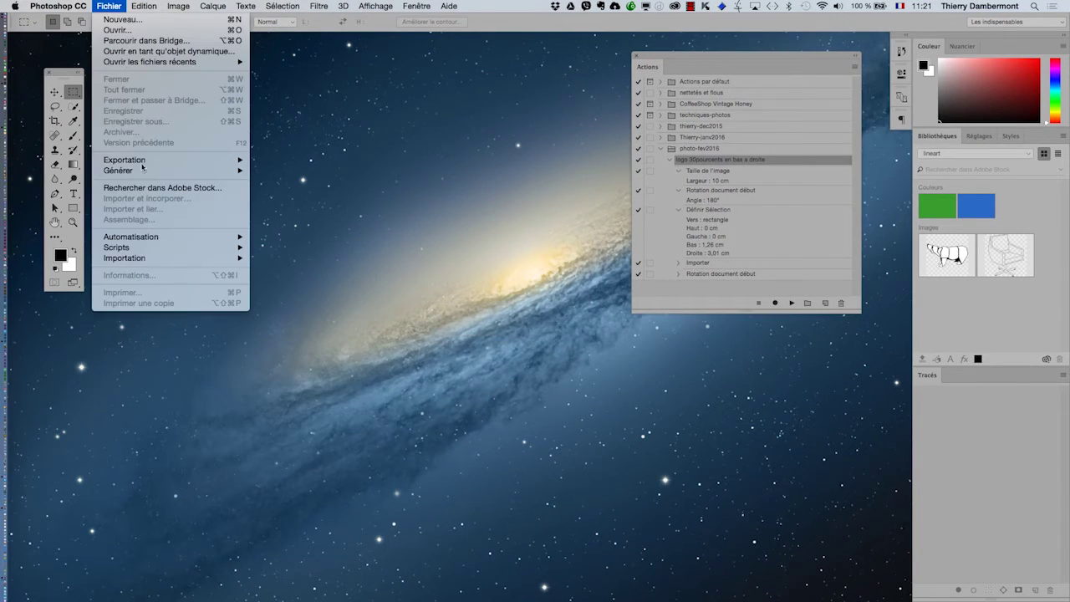
click(263, 237)
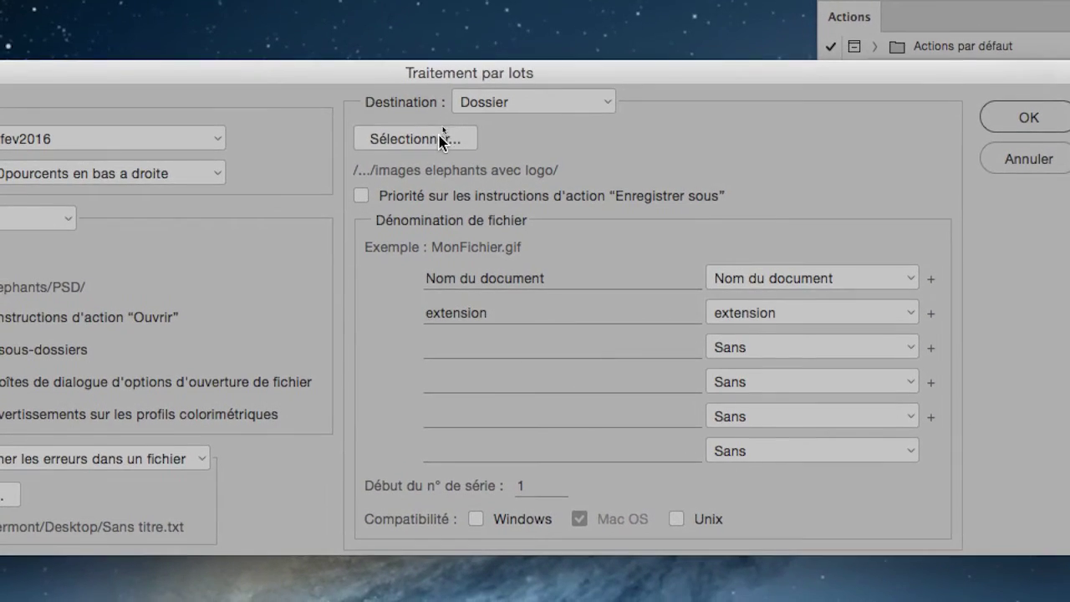
Step: Browse to the folder "PS pour les photographes - fev 2015" when choosing the batch destination, and widen the name column
click(435, 137)
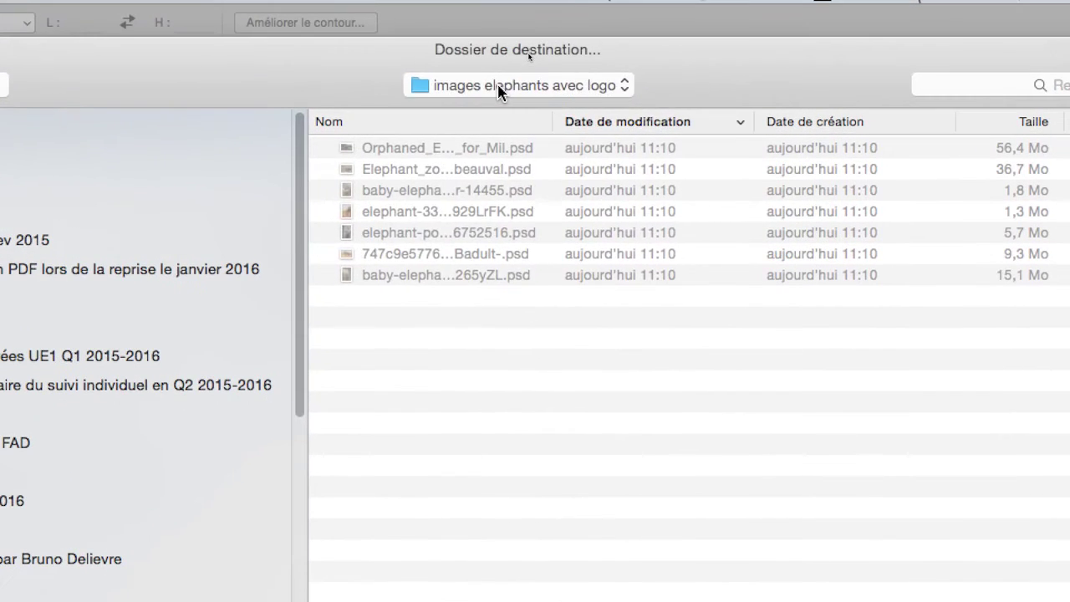
click(615, 114)
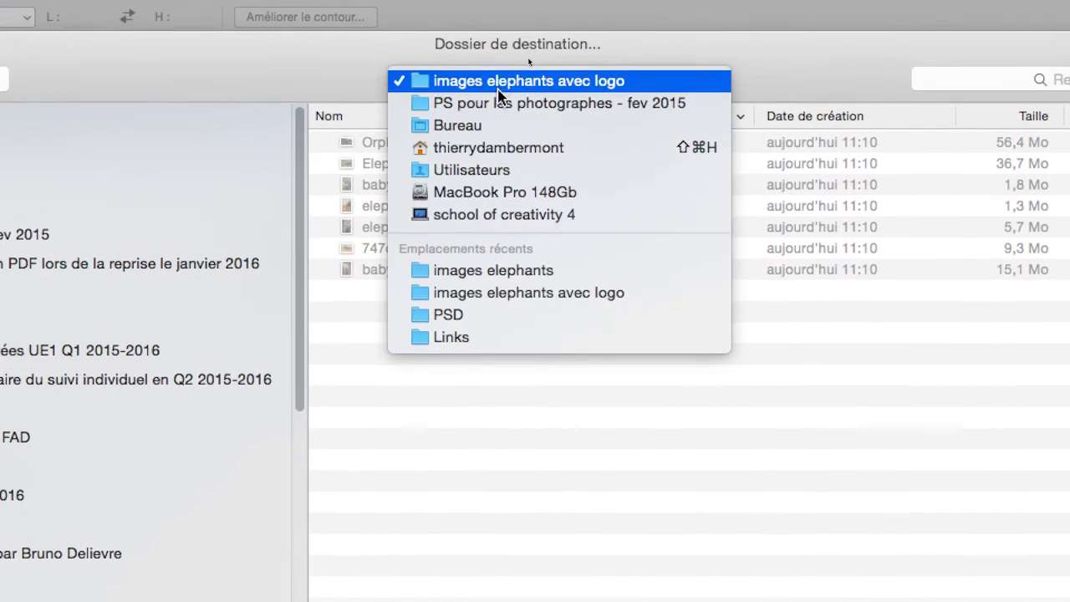
click(499, 98)
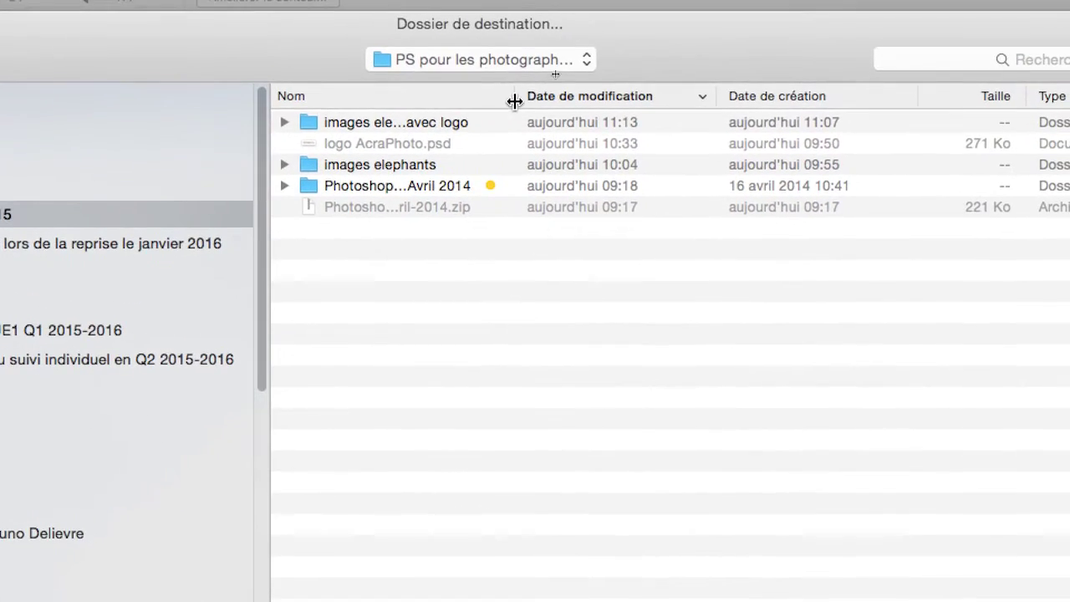
drag(608, 54, 731, 58)
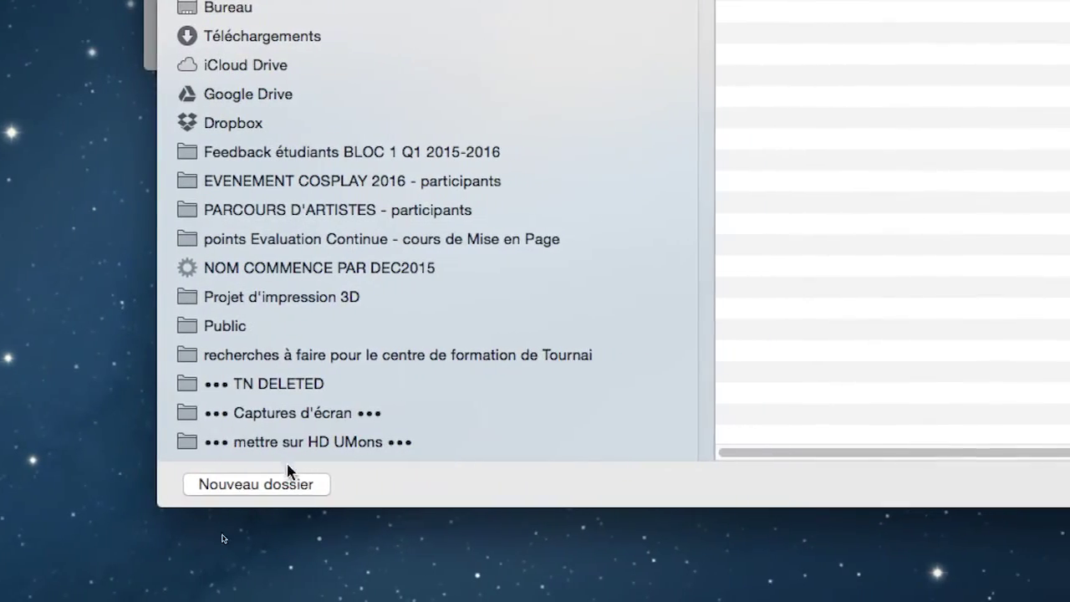
Step: Create the folder "images elephants avec logo VS2" as the batch destination and run the batch
click(292, 485)
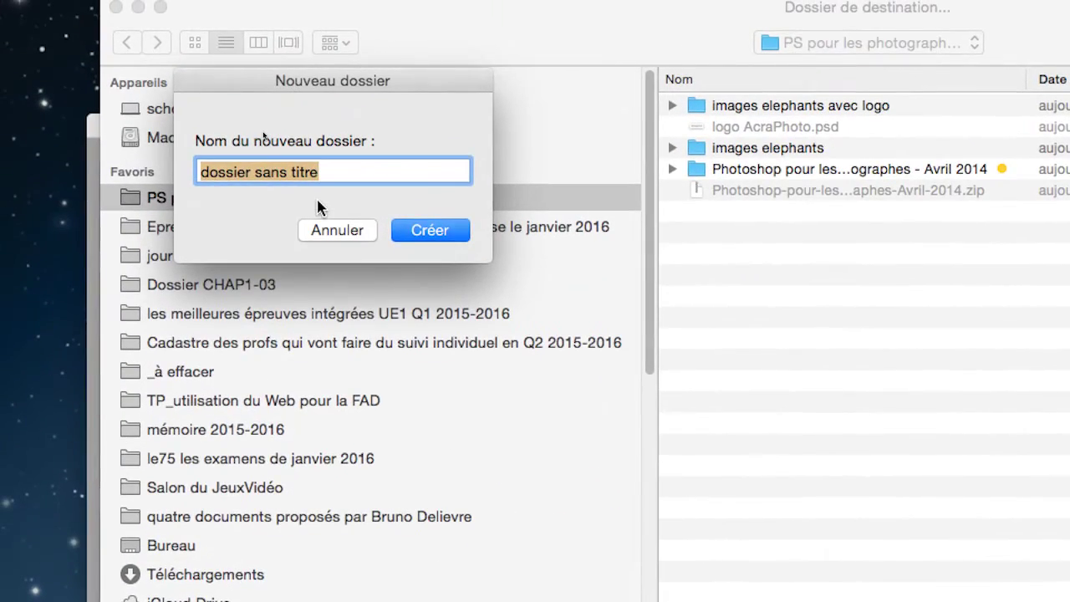
text(images el)
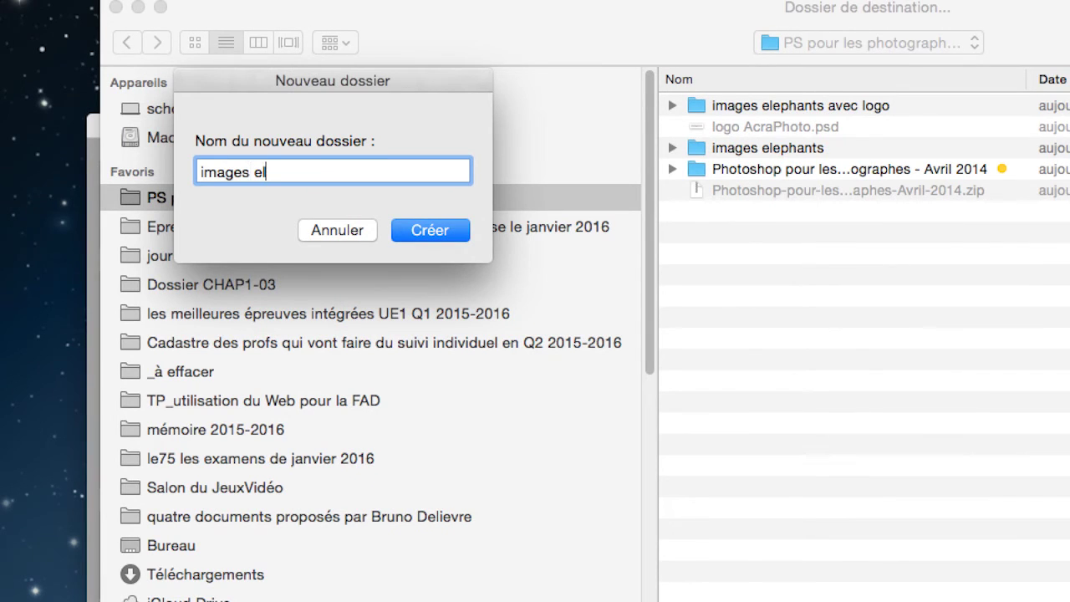
text(ephants avec logo )
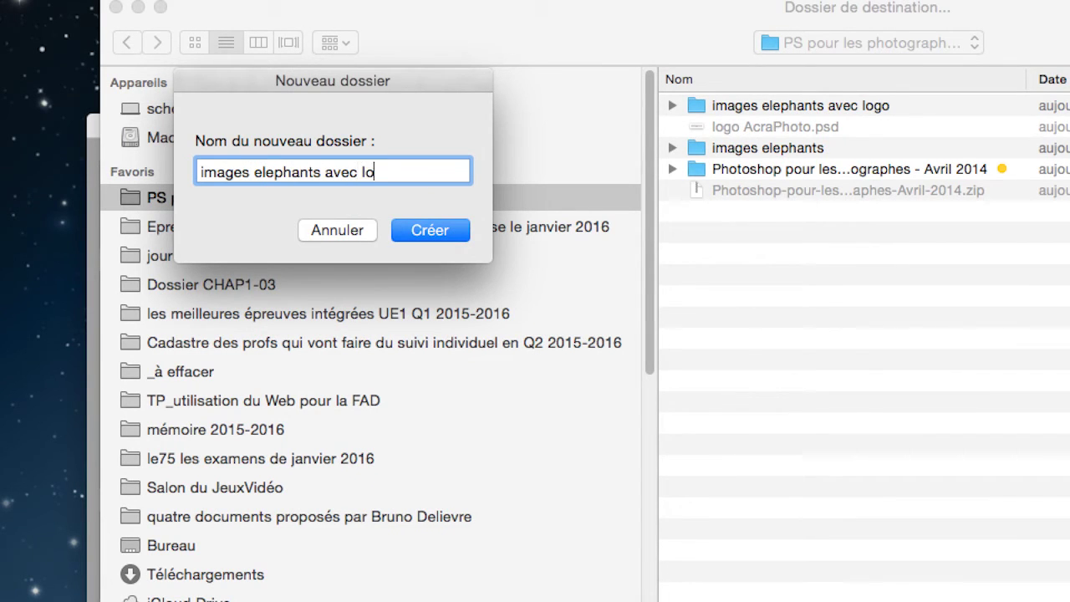
text(VS2)
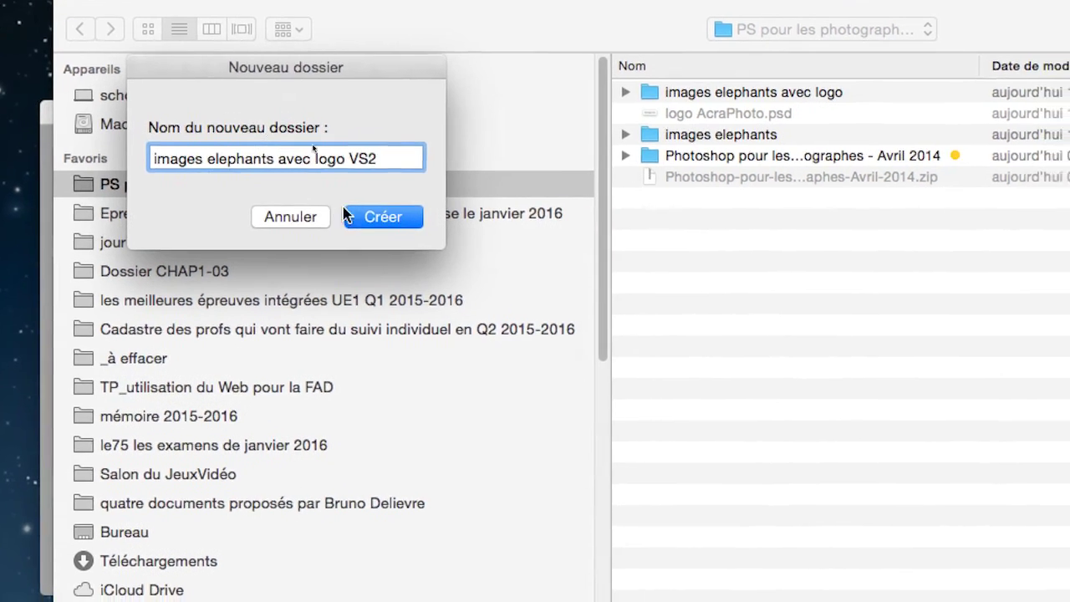
click(419, 231)
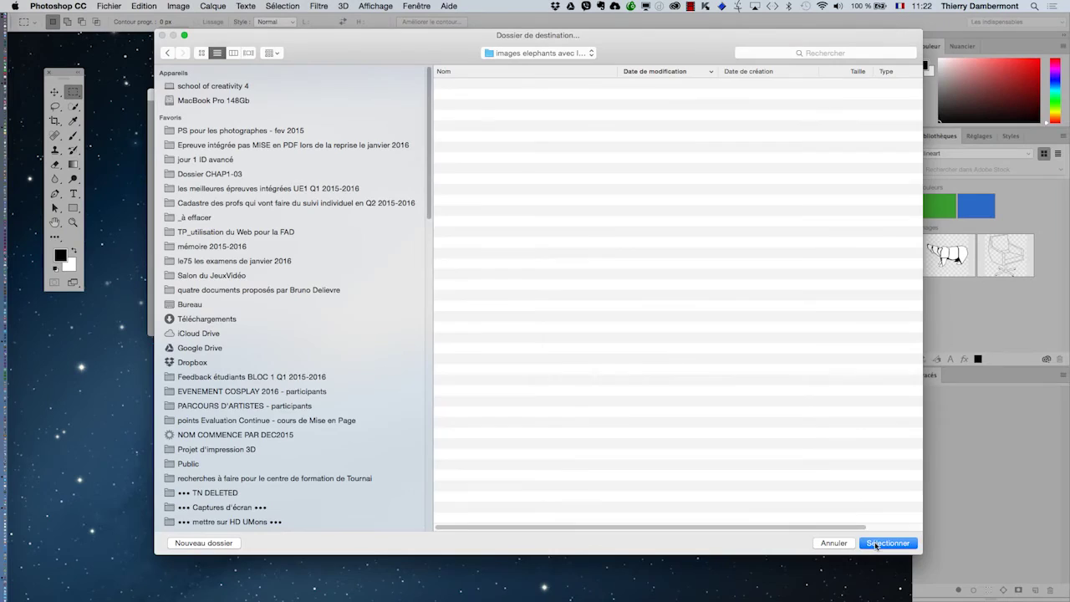
click(876, 545)
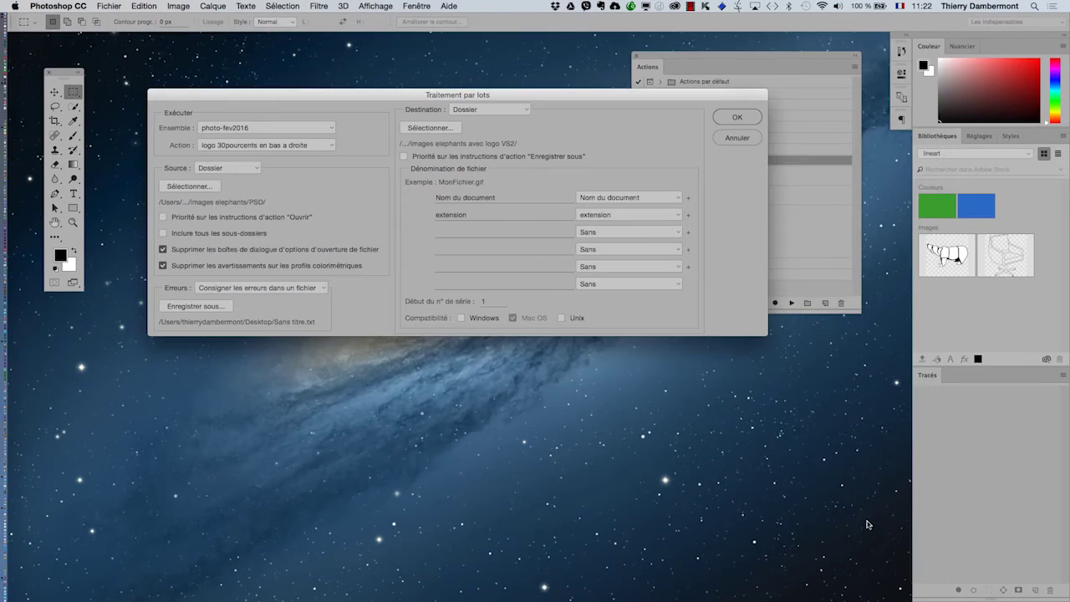
click(737, 116)
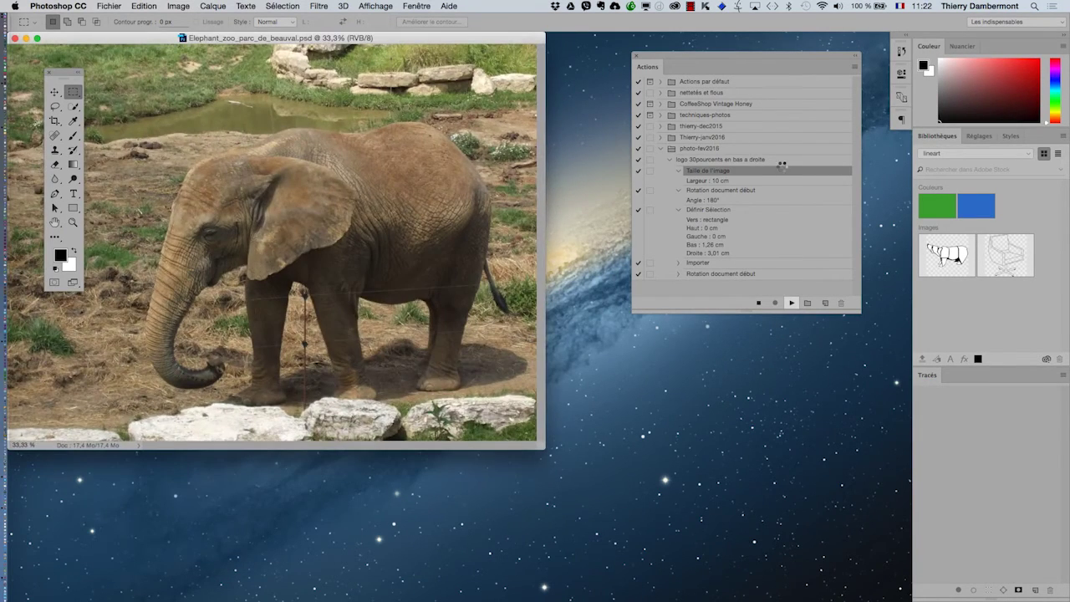
Step: Switch to Finder and open "images elephants avec logo VS2" from "PS pour les photographes - fev 2015" in a new window
key(super+Tab)
key(Tab)
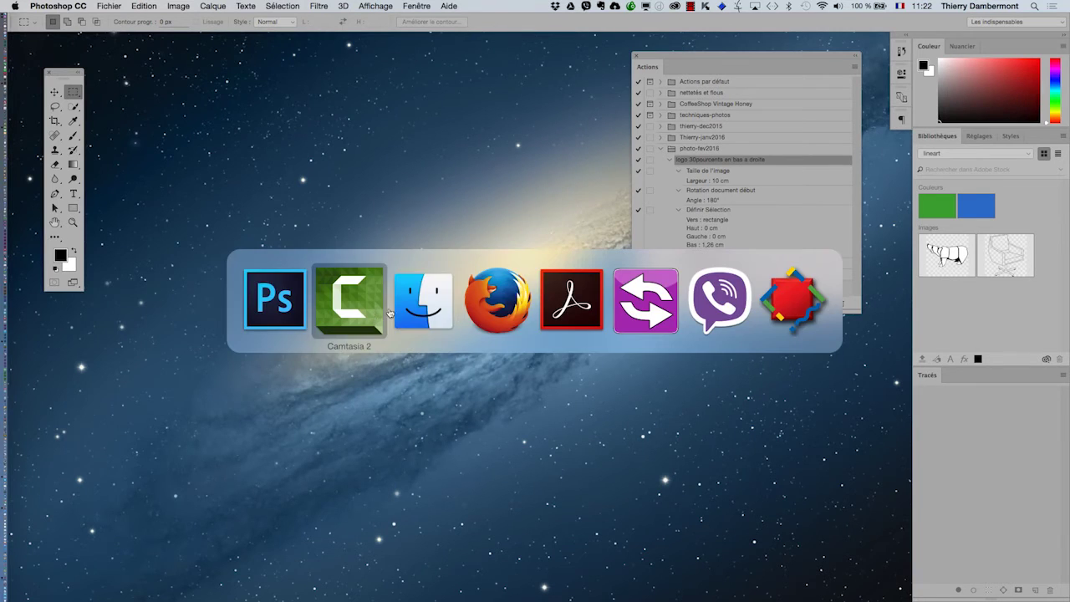
click(75, 4)
click(92, 23)
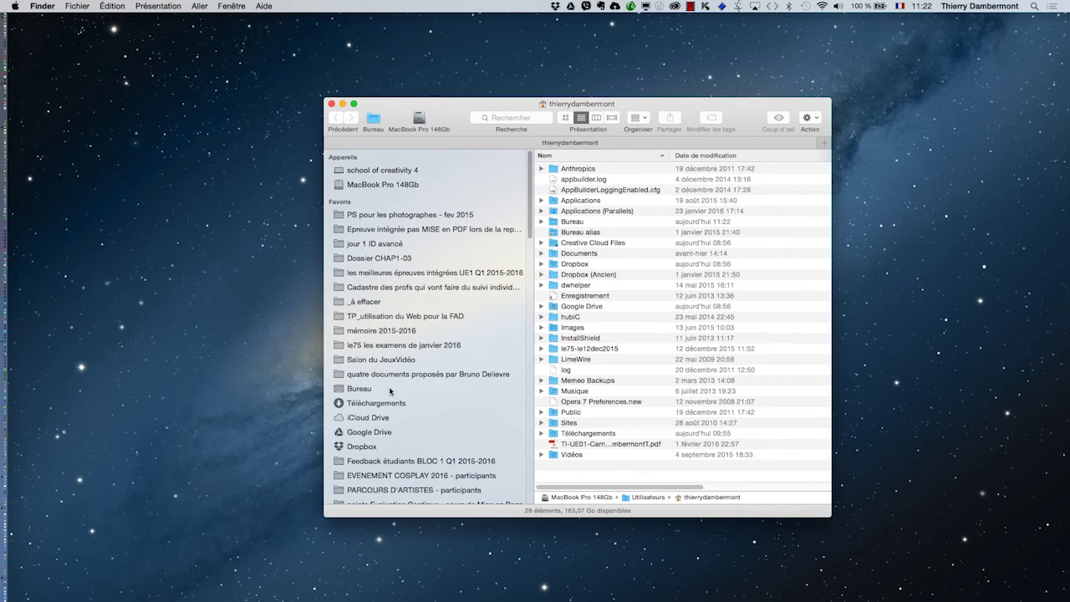
click(395, 244)
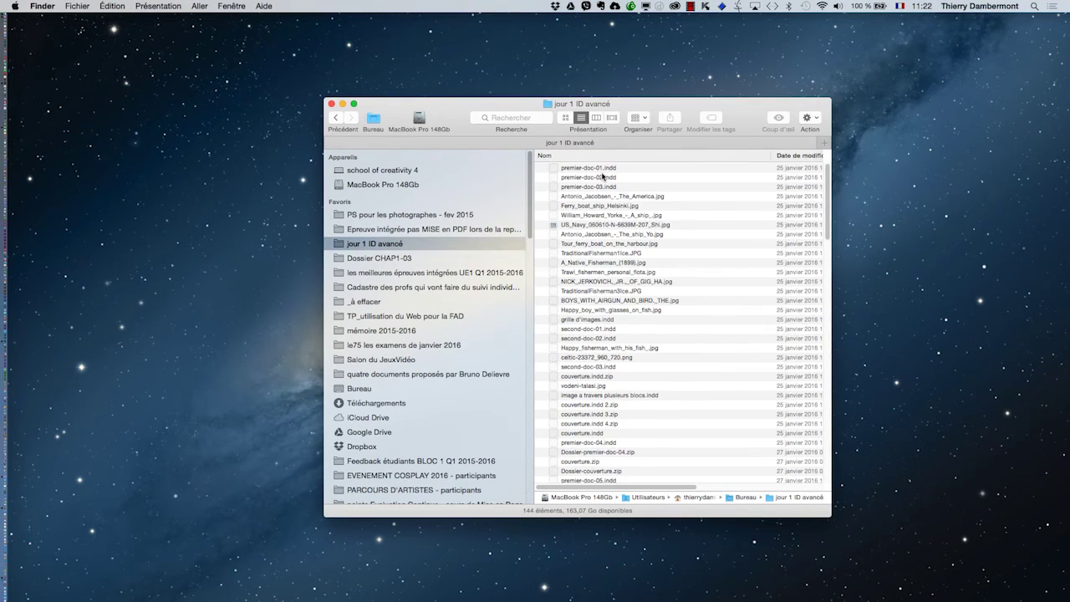
click(383, 216)
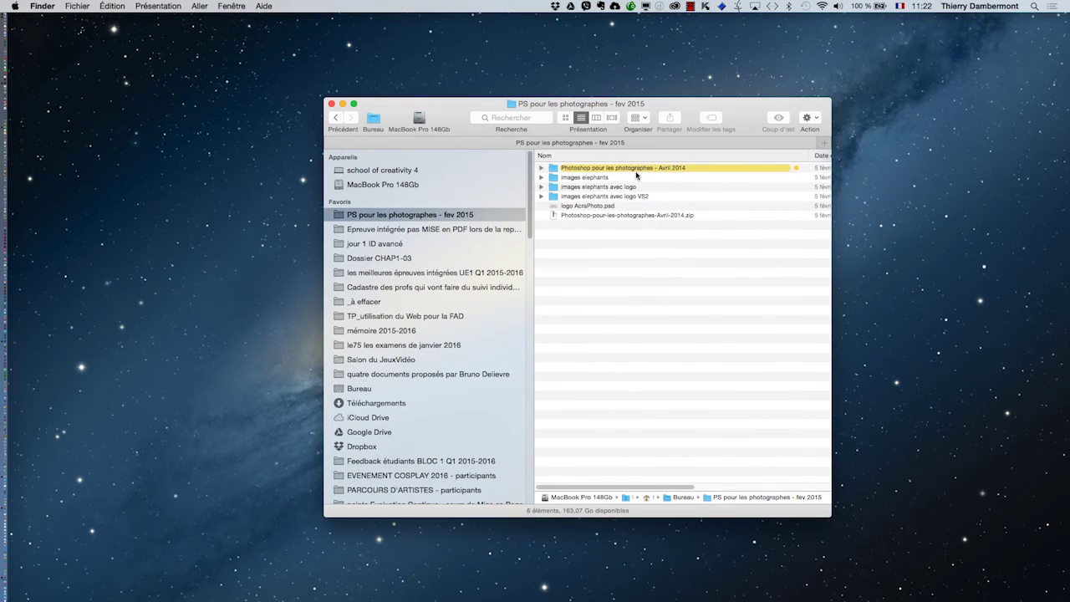
double_click(646, 197)
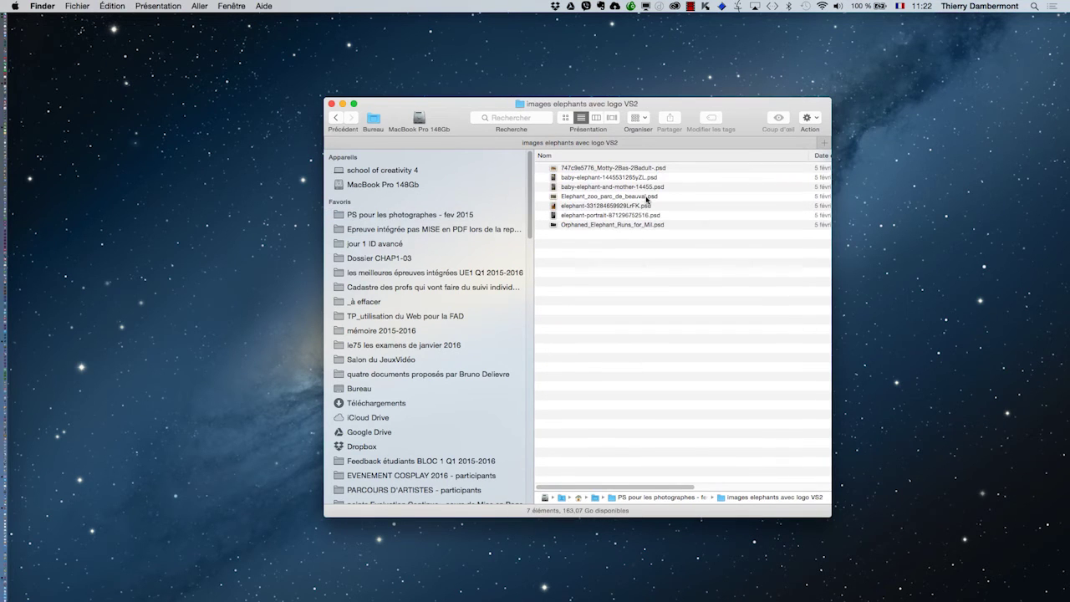
Step: Show the processed elephant photos as large thumbnails in an enlarged window and examine the logo placement on each
click(566, 118)
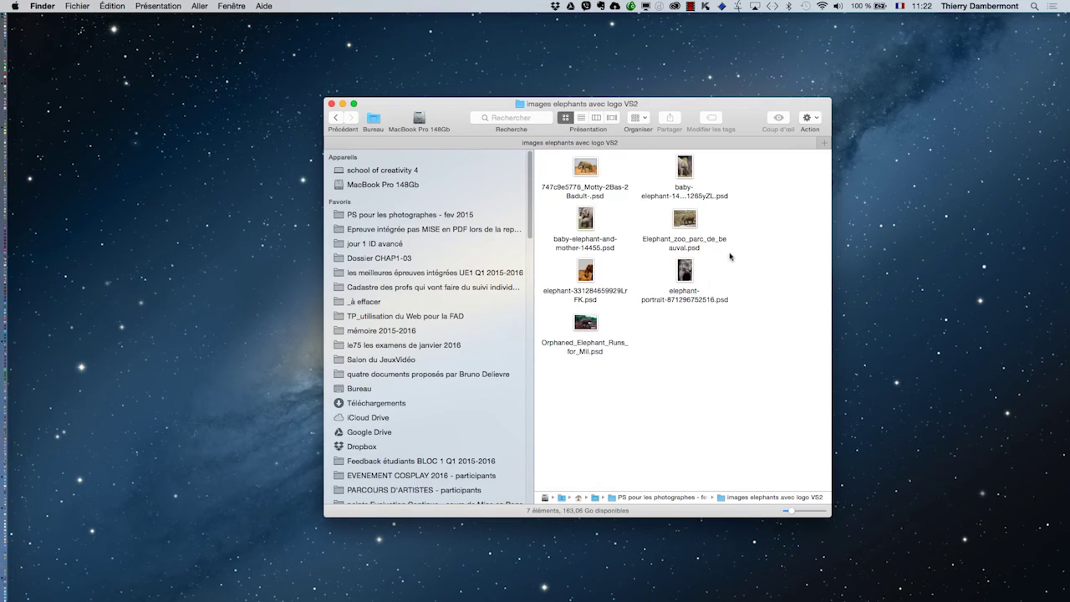
drag(671, 109, 456, 48)
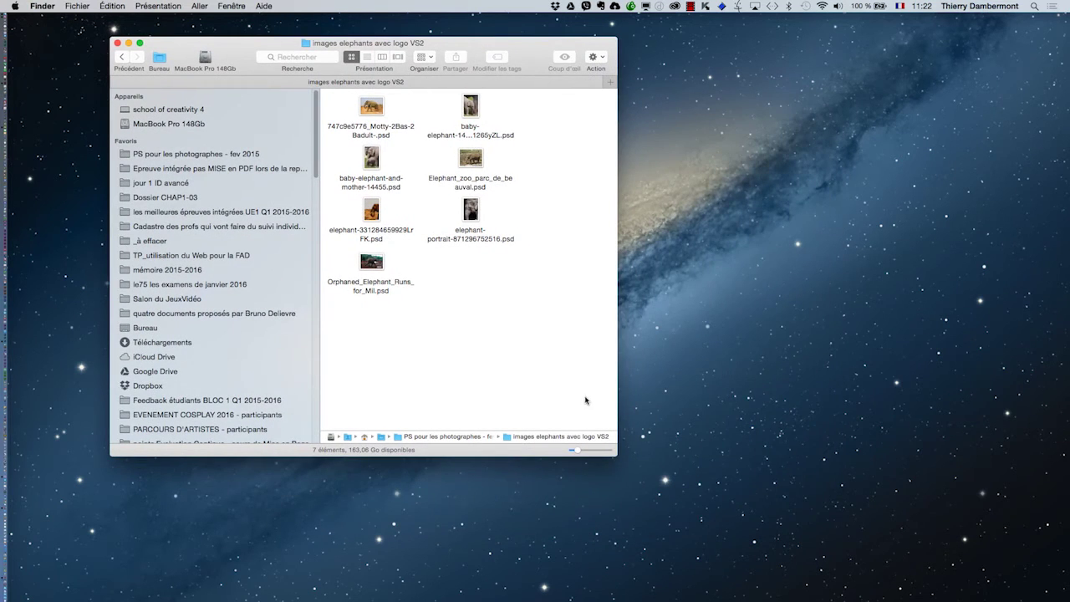
drag(617, 454, 903, 531)
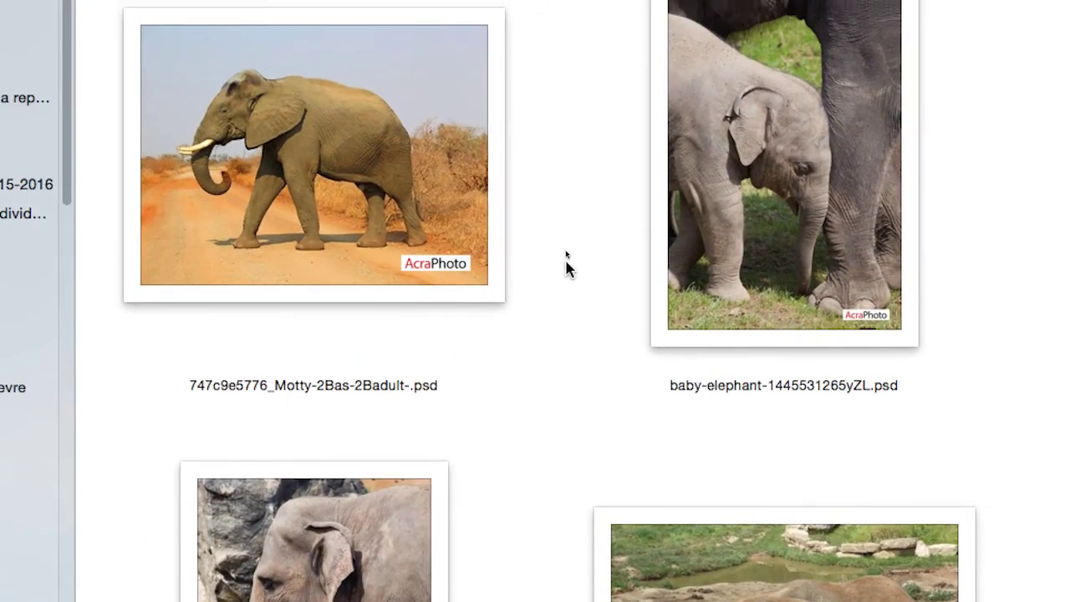
scroll(540, 528, down, 10)
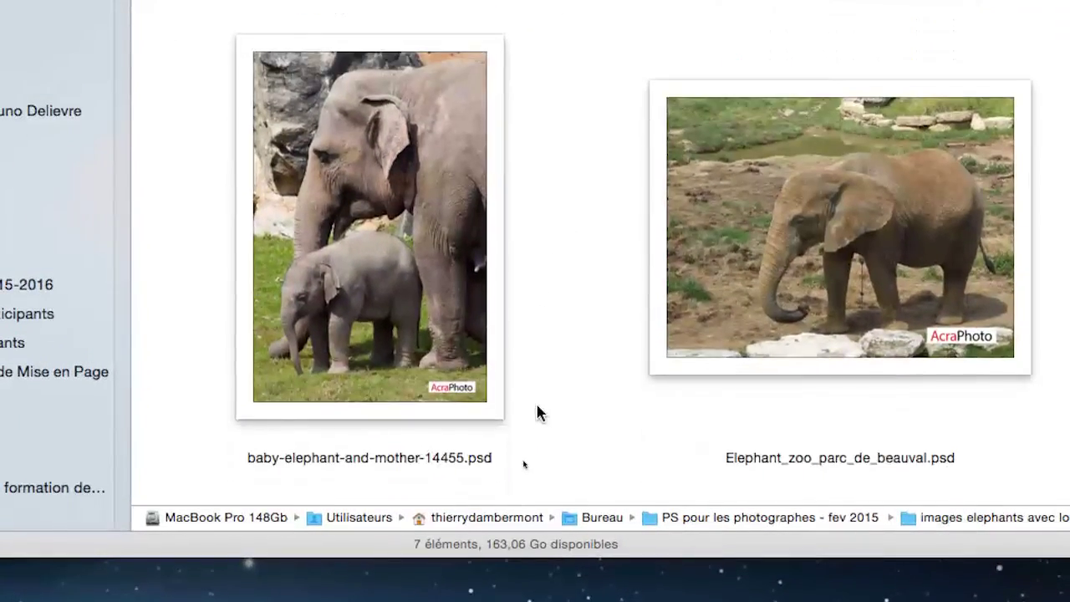
scroll(538, 412, down, 5)
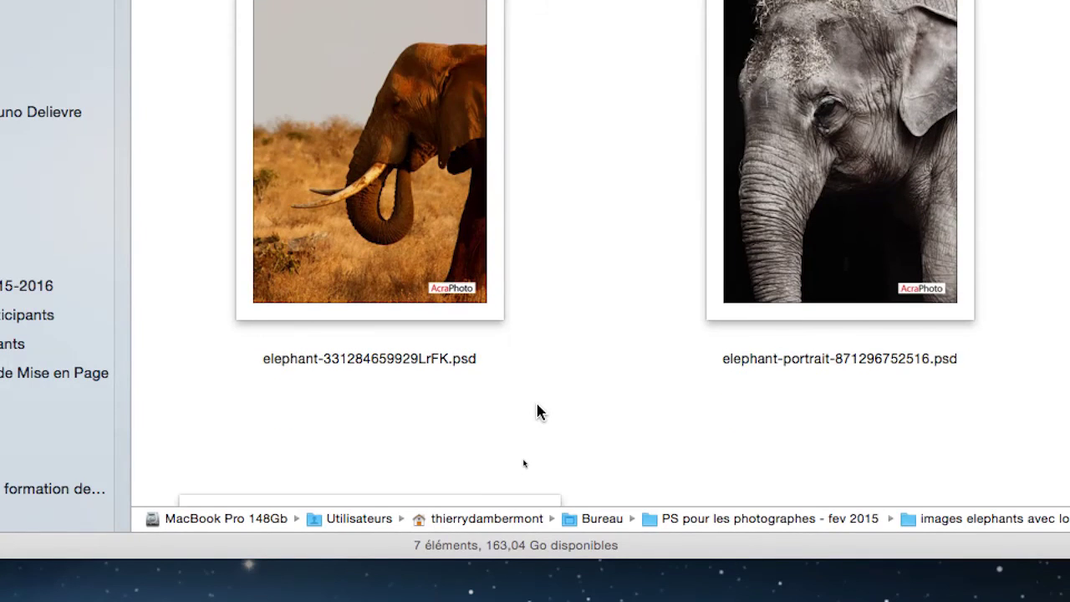
scroll(538, 413, down, 5)
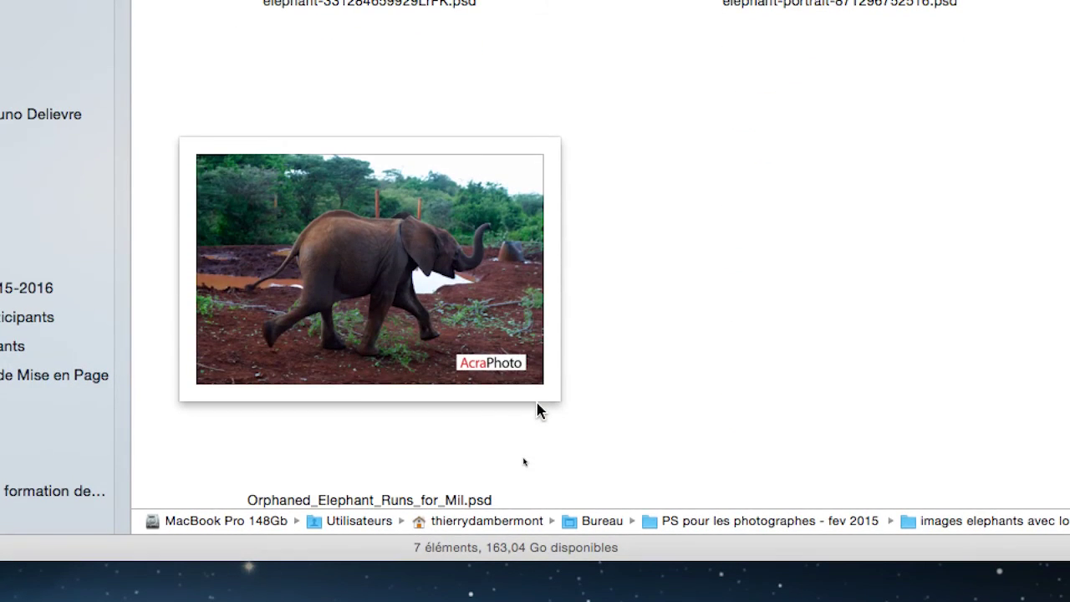
scroll(536, 400, down, 10)
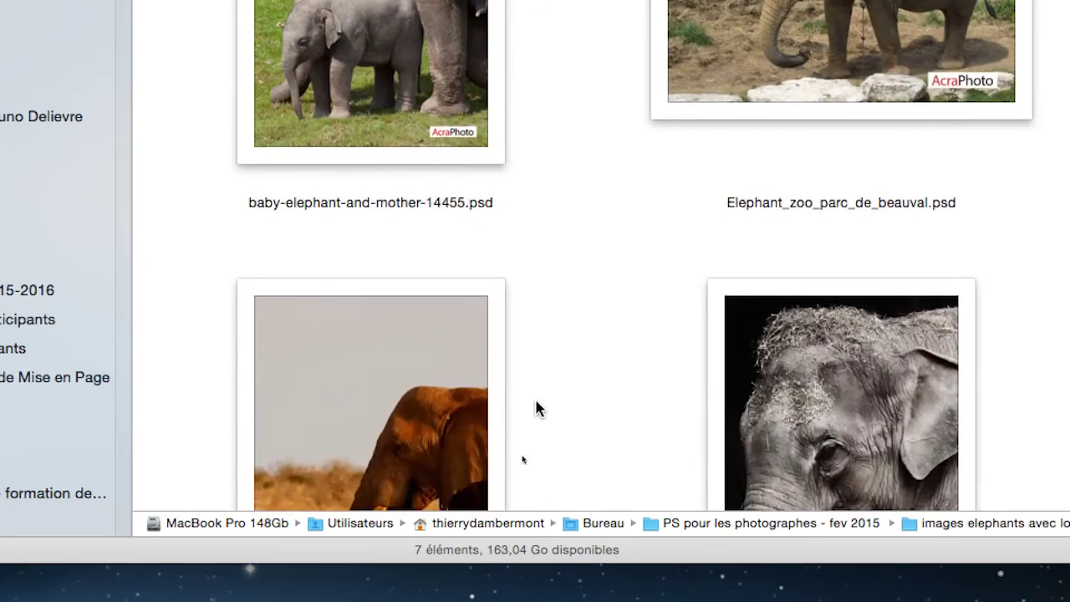